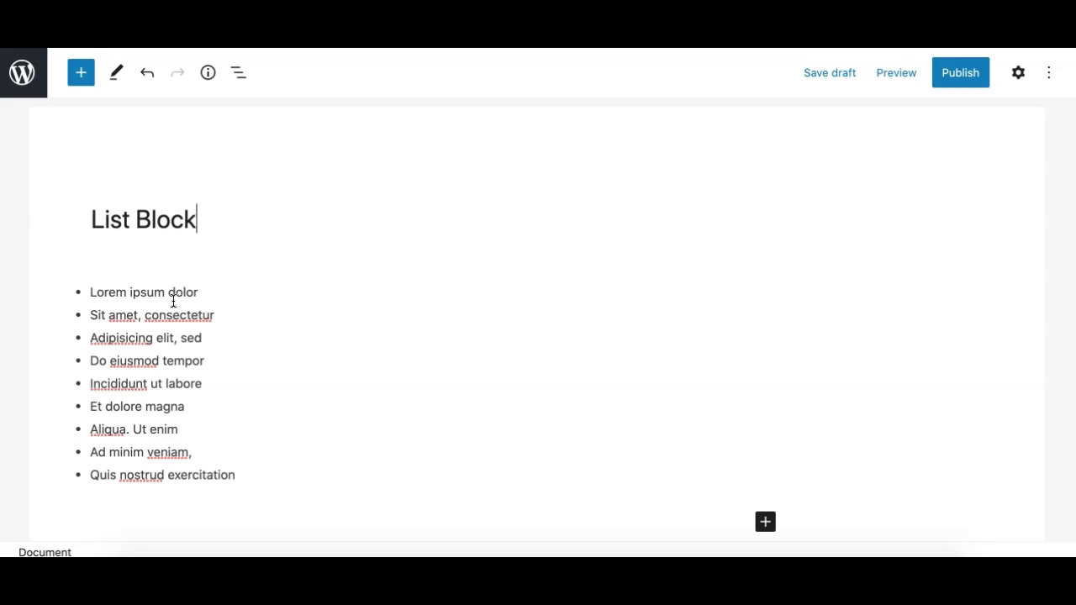
# - Search the block library for "list", insert a List block directly below the title, and enter the items "cdsdsf" and "sfsff"
pyautogui.press('Return')
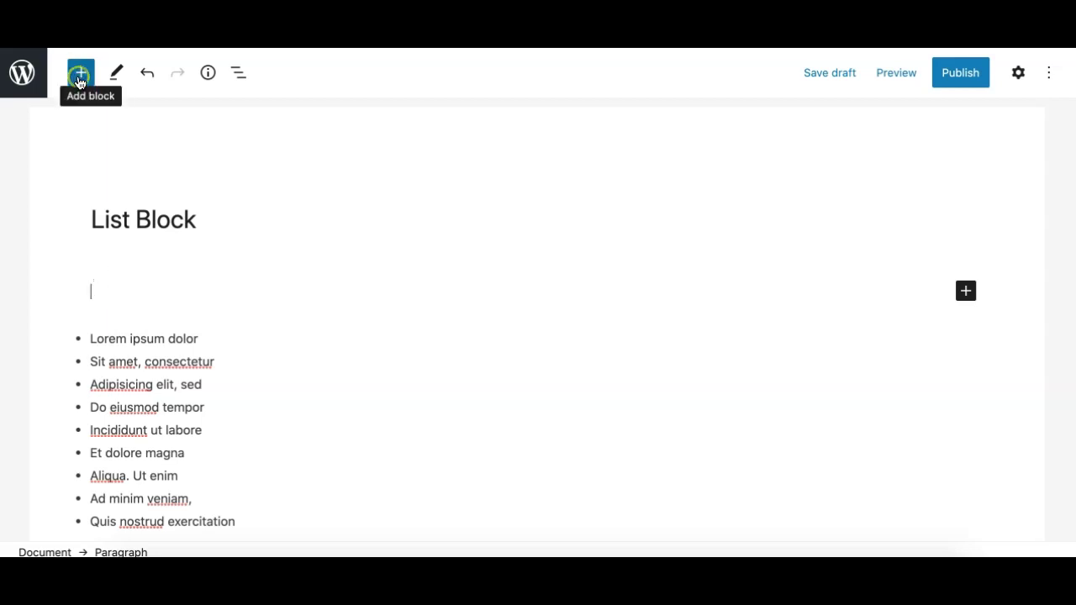
pyautogui.click(80, 74)
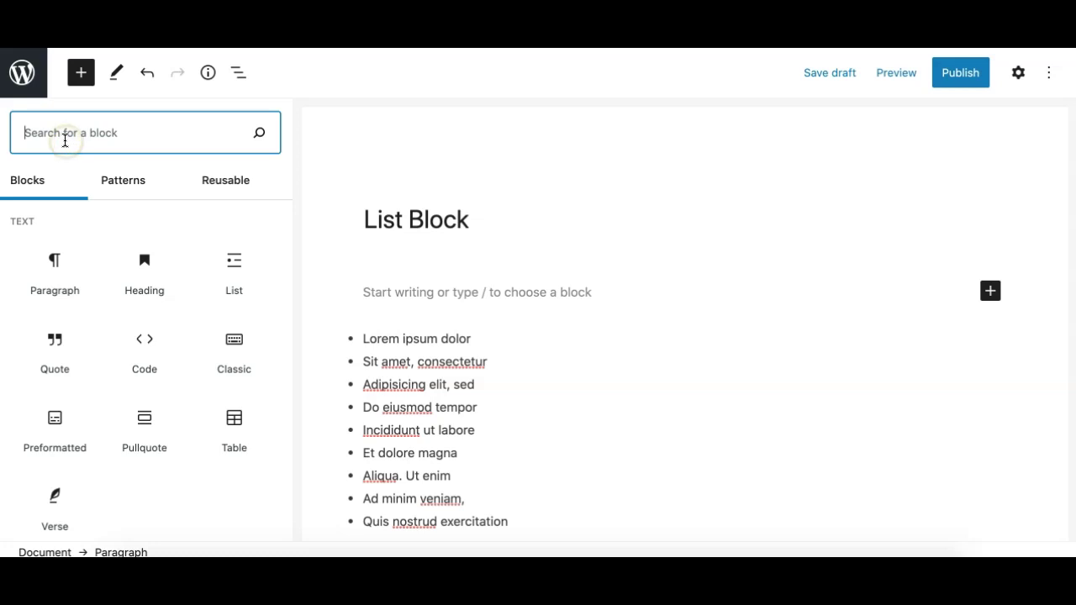
pyautogui.write('list')
pyautogui.click(54, 267)
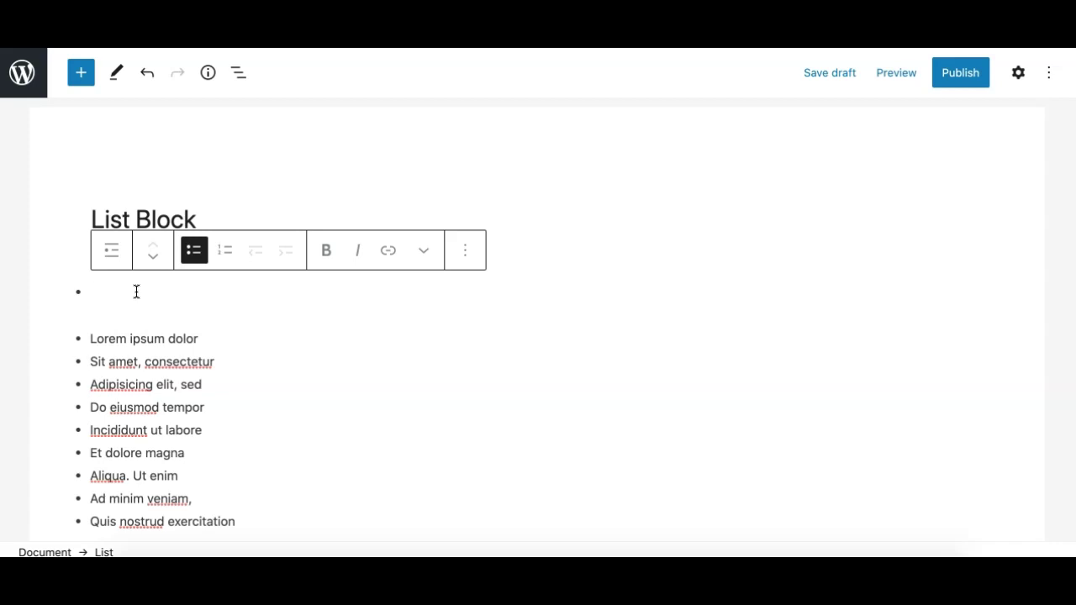
pyautogui.write('cds')
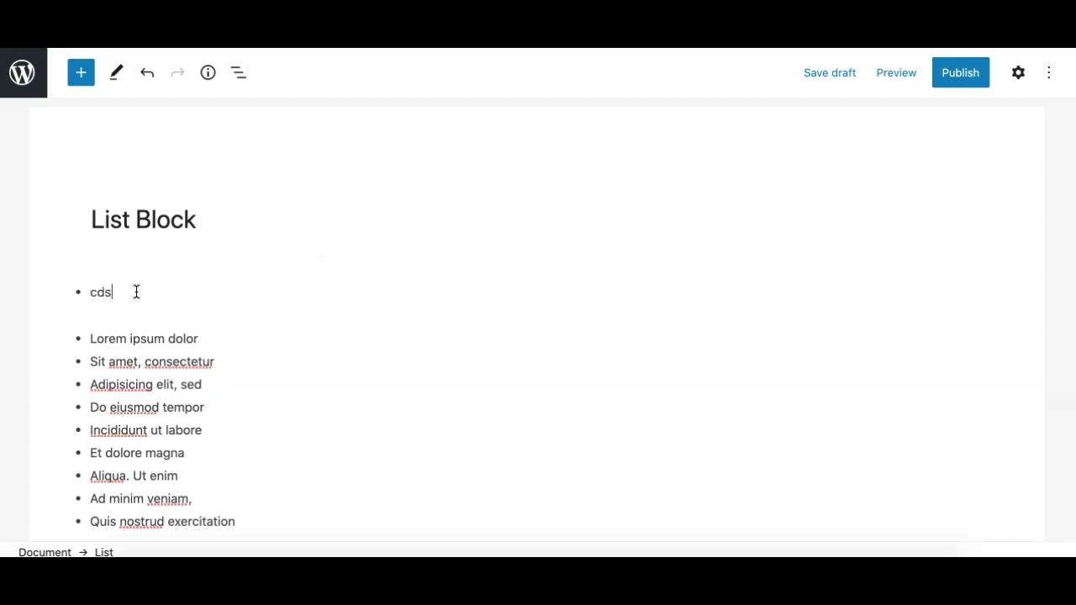
pyautogui.write('dsf')
pyautogui.press('Return')
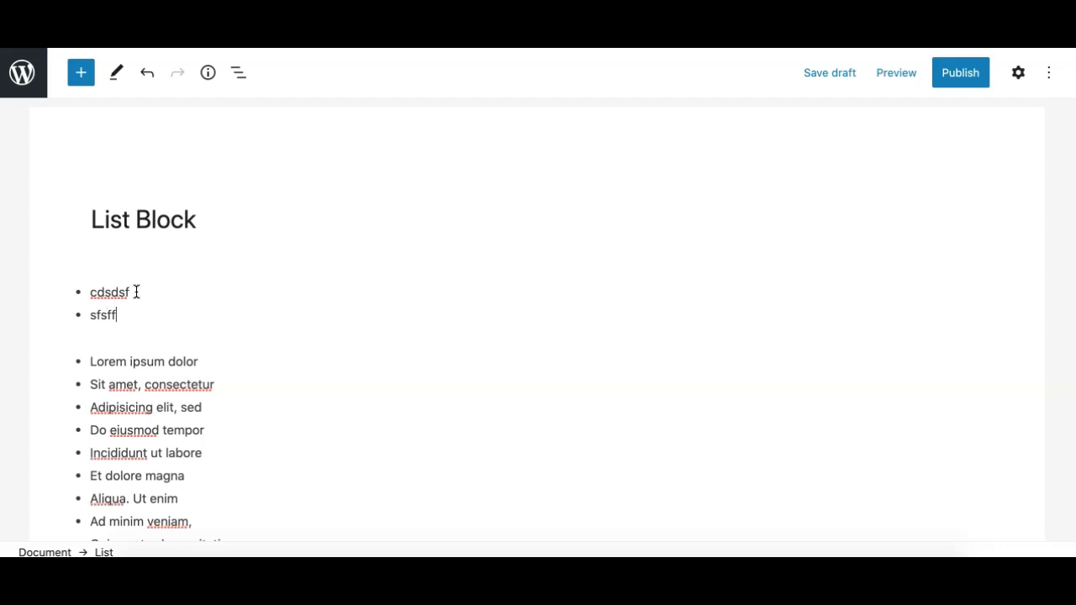
# - Remove the list block containing "cdsdsf" and "sfsff"
pyautogui.click(465, 252)
pyautogui.scroll(-2, 491, 437)
pyautogui.click(500, 538)
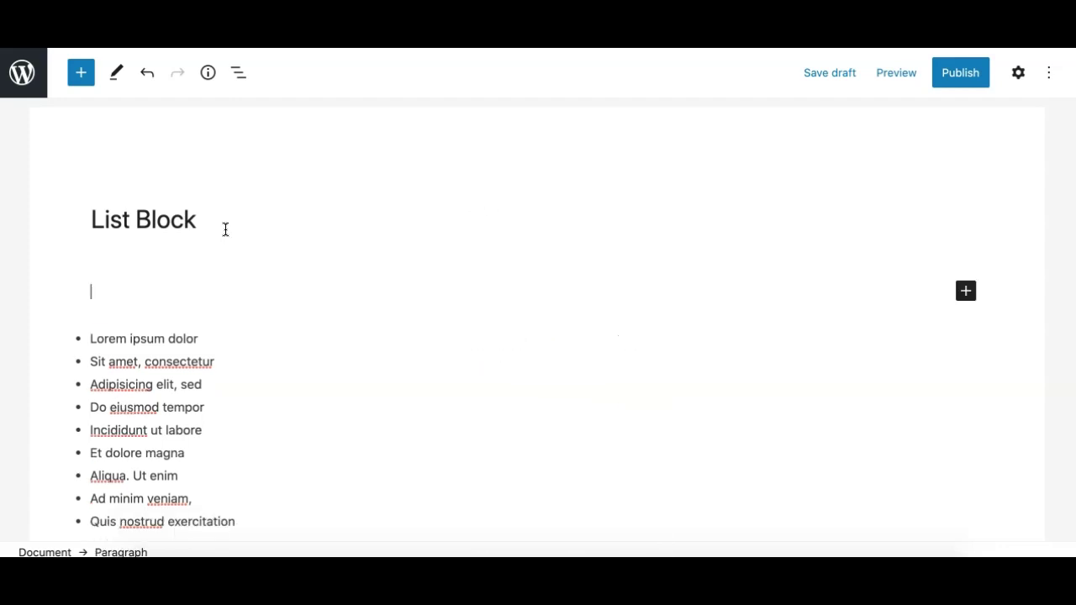
# - Insert a List block below the title with the "/list" command and enter the items "fdsfdsfd" and "sfsdfdf"
pyautogui.write('/')
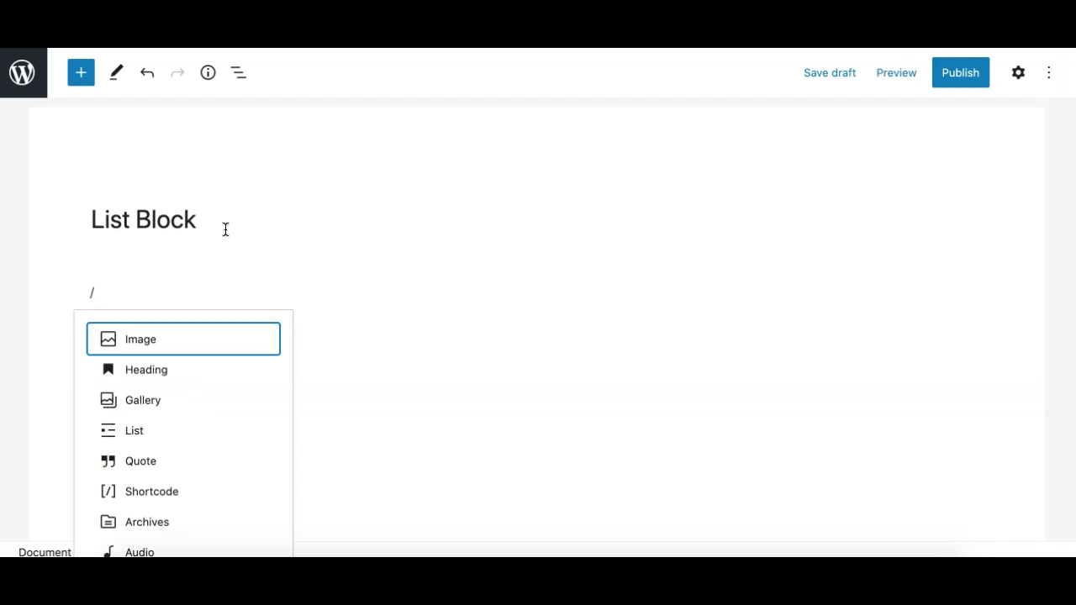
pyautogui.write('list')
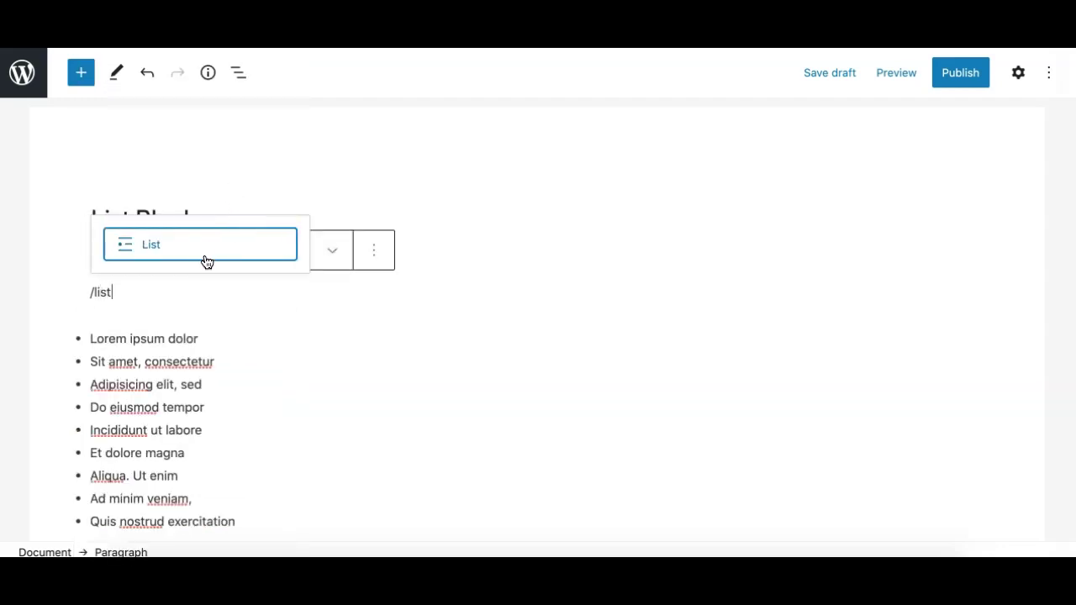
pyautogui.click(206, 261)
pyautogui.write('fdsfdsfd')
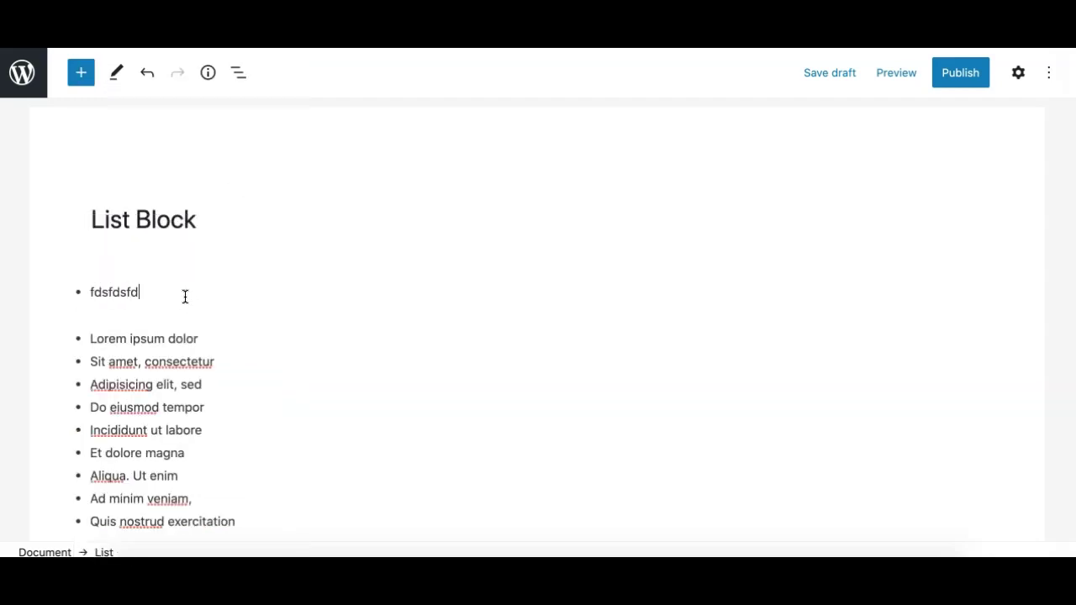
pyautogui.press('Return')
pyautogui.write('sfsdfdf')
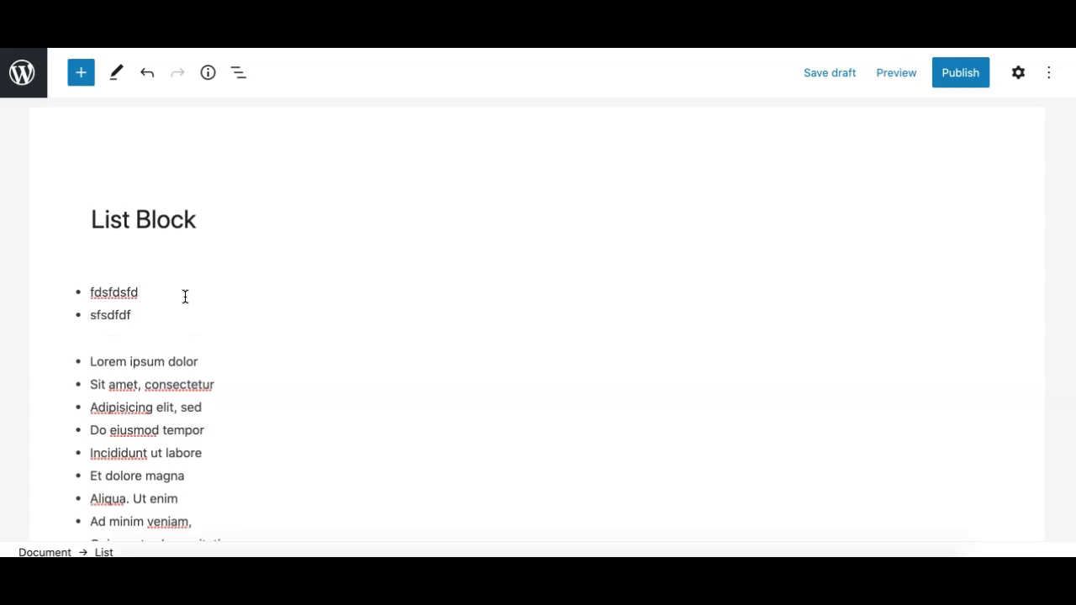
# - Remove the list block containing "fdsfdsfd" and "sfsdfdf"
pyautogui.hotkey('ctrl', 'a')
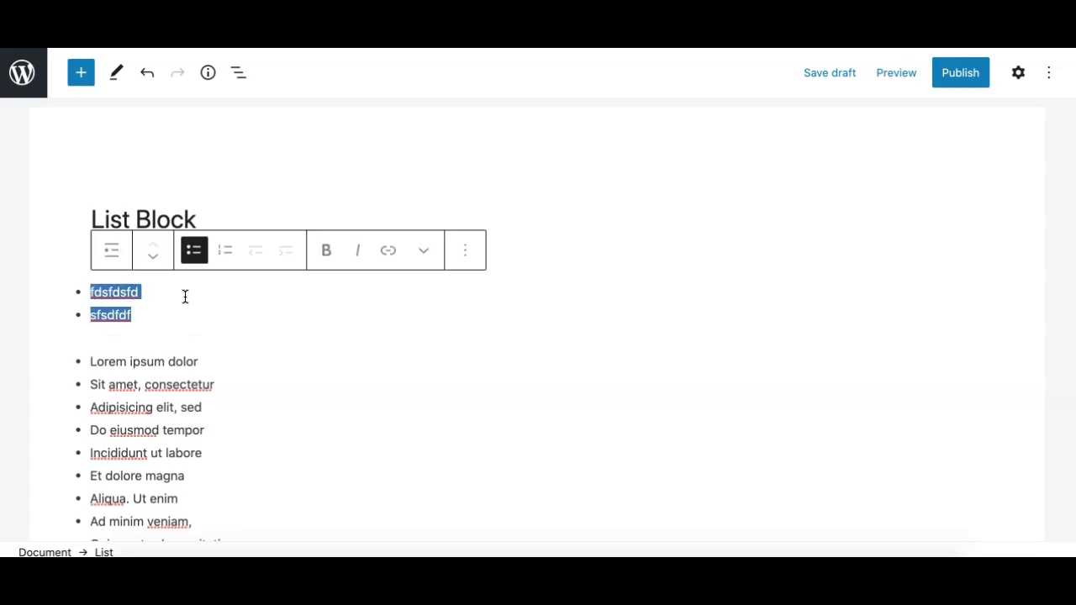
pyautogui.click(465, 250)
pyautogui.scroll(-2, 520, 467)
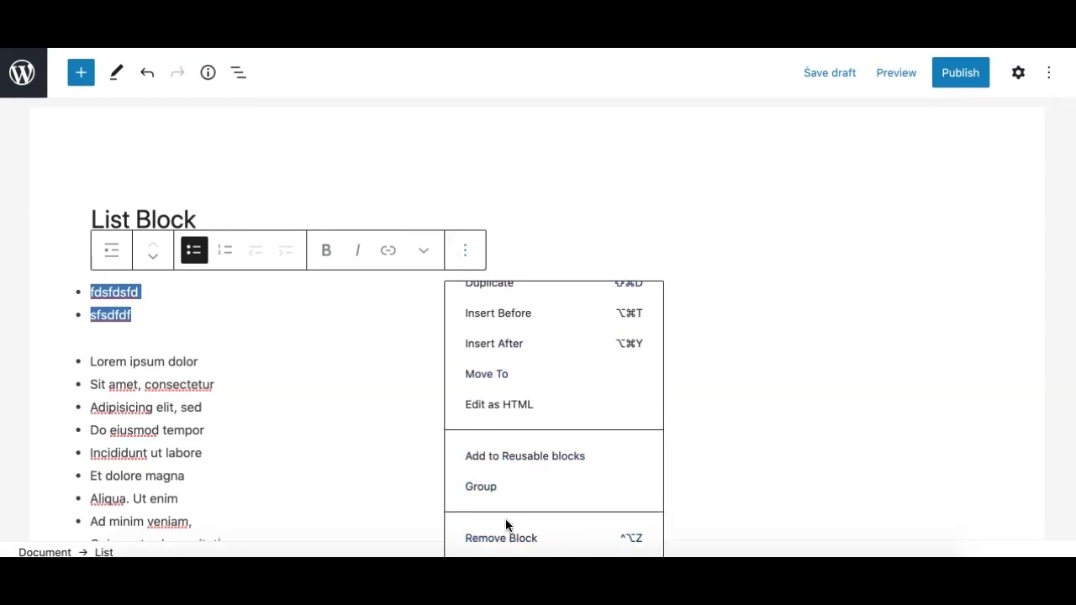
pyautogui.click(503, 538)
# - Add a paragraph directly below the title reading "fskfnsal kalslasnflksfnlksfn slfnslf"
pyautogui.click(216, 223)
pyautogui.press('Return')
pyautogui.write('fskfnsal kalslasnflksfnlksfn slfnslf')
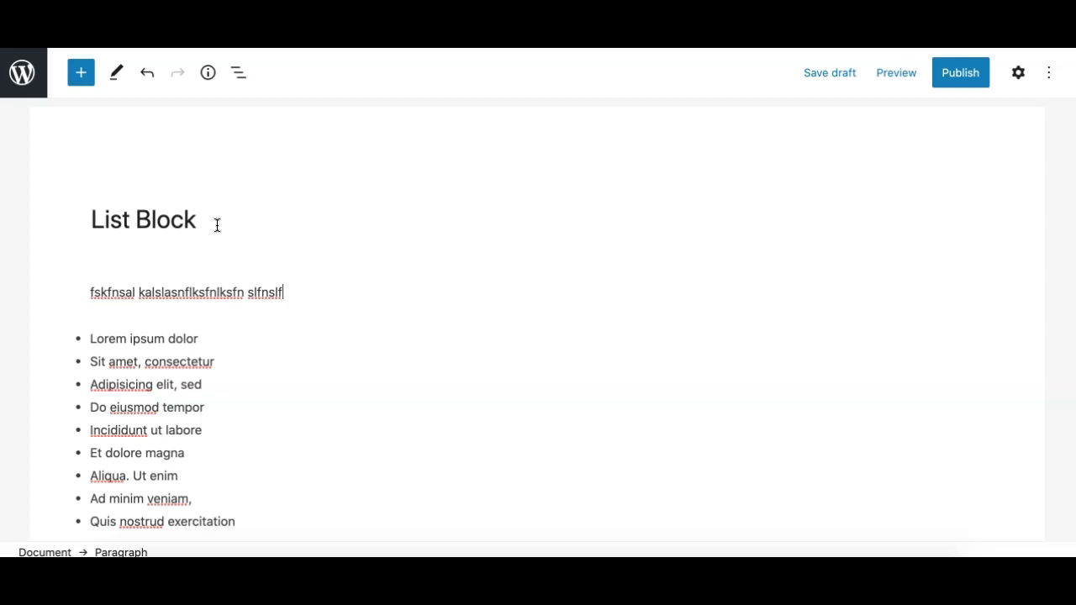
# - Create a bulleted list below the paragraph with the "*" shorthand, containing the items "ffsfdsfdsf" and "dsasadasd"
pyautogui.press('Return')
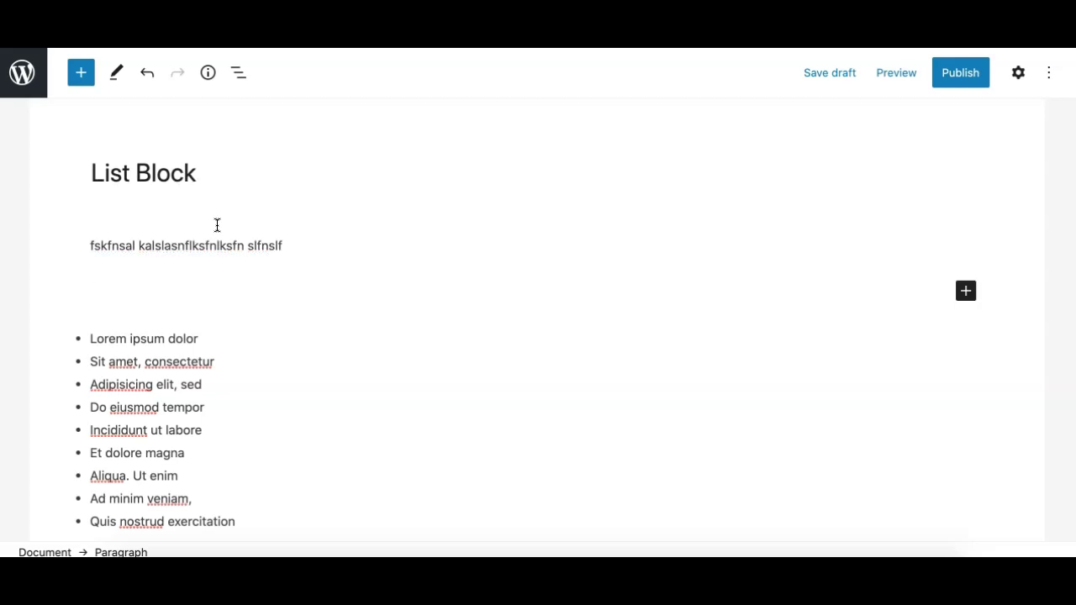
pyautogui.write('*')
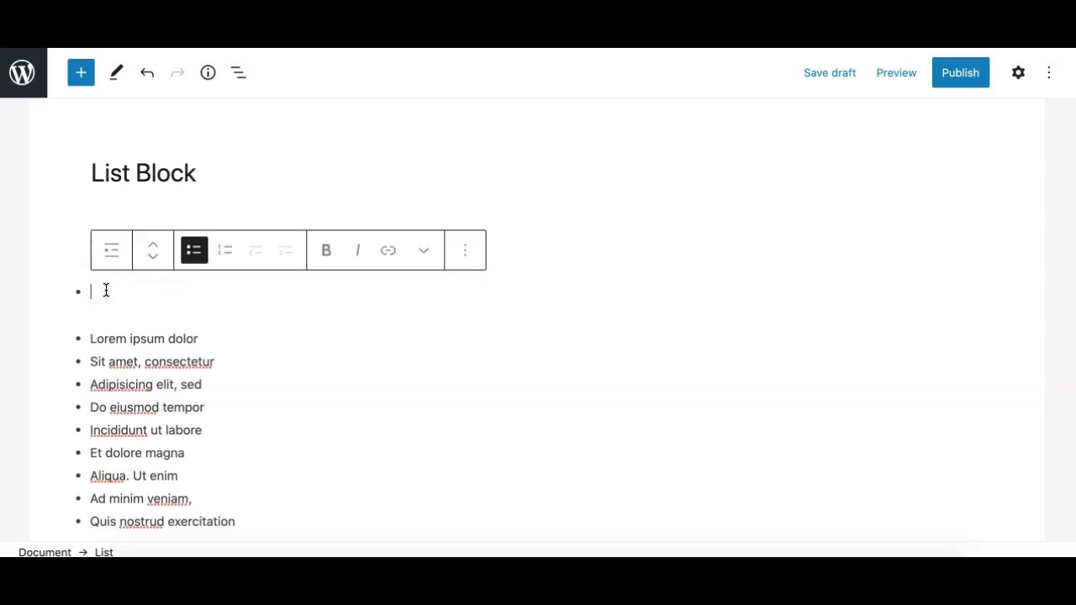
pyautogui.write('ffsfdsfdsf')
pyautogui.press('Return')
pyautogui.write('dsasadasd')
pyautogui.press('Return')
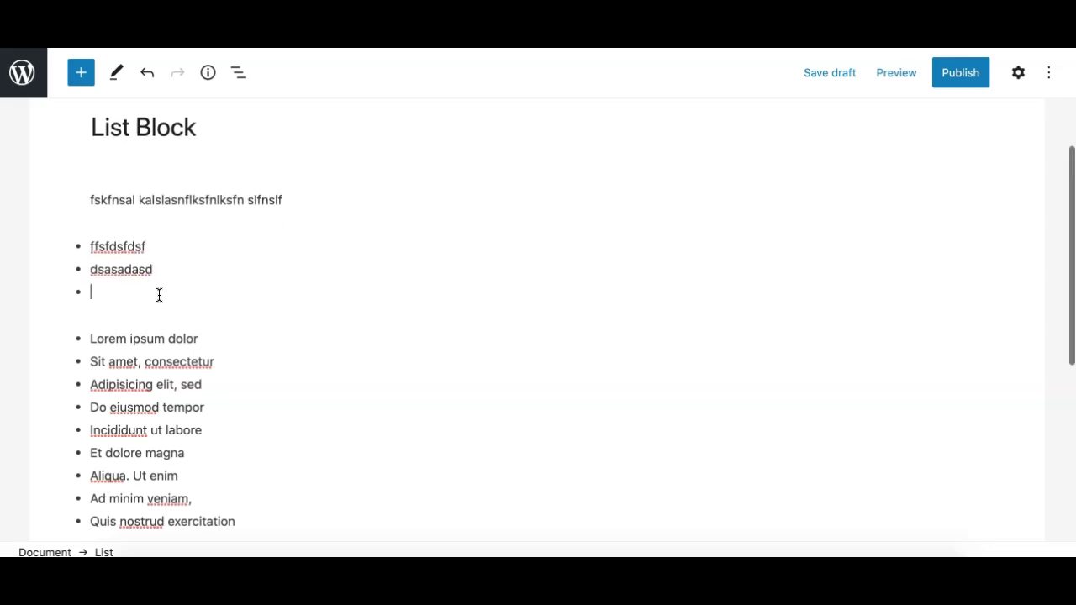
pyautogui.press('Return')
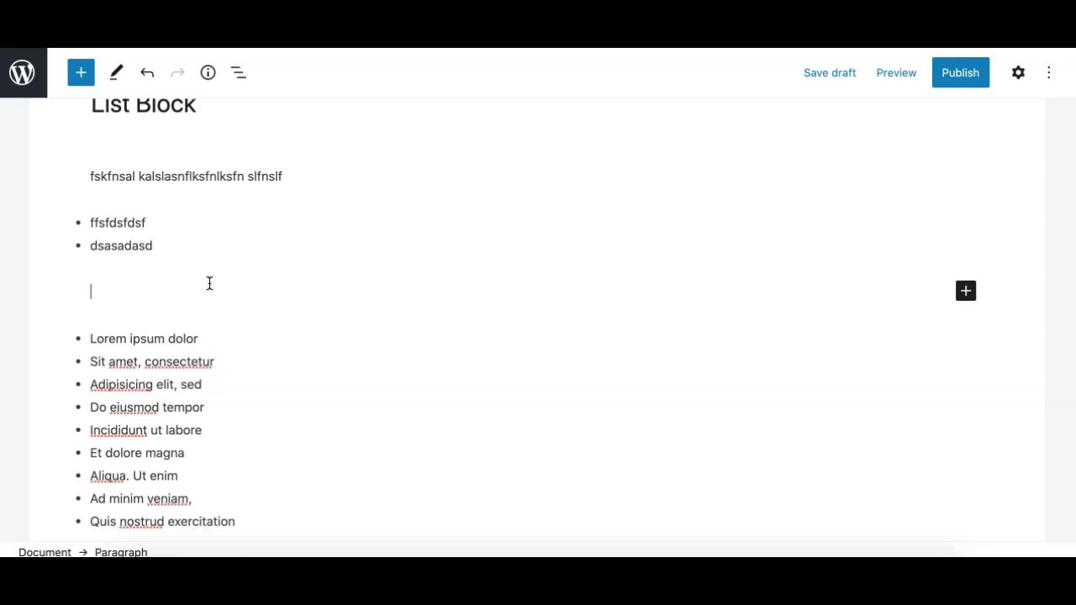
# - Start a numbered list below the two new bullets with the "1." shorthand and enter "fdsfdsfsdf" as its first item
pyautogui.write('/')
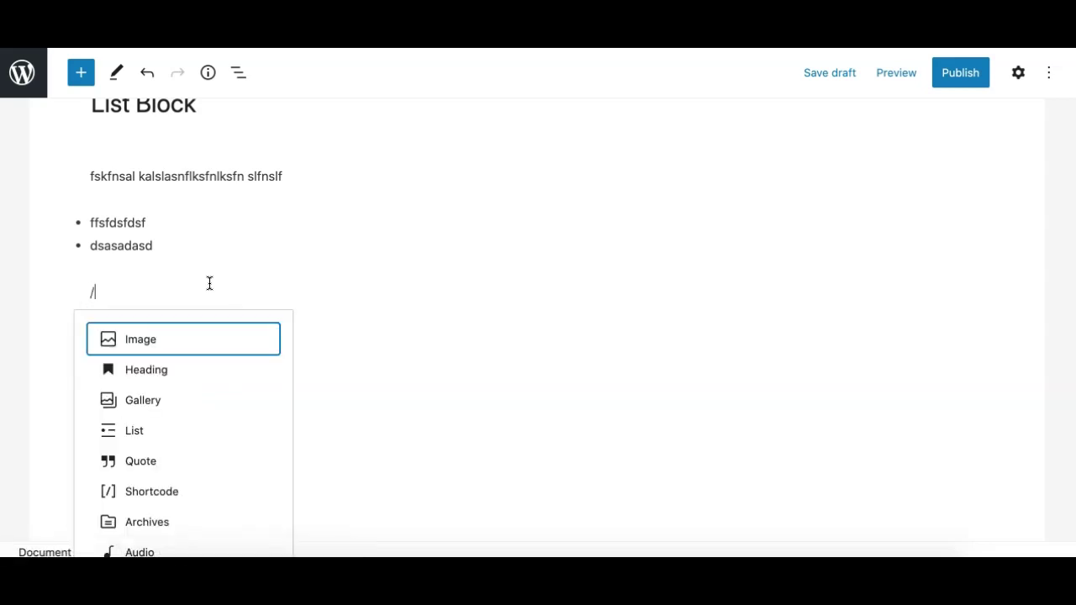
pyautogui.press('BackSpace')
pyautogui.write('1')
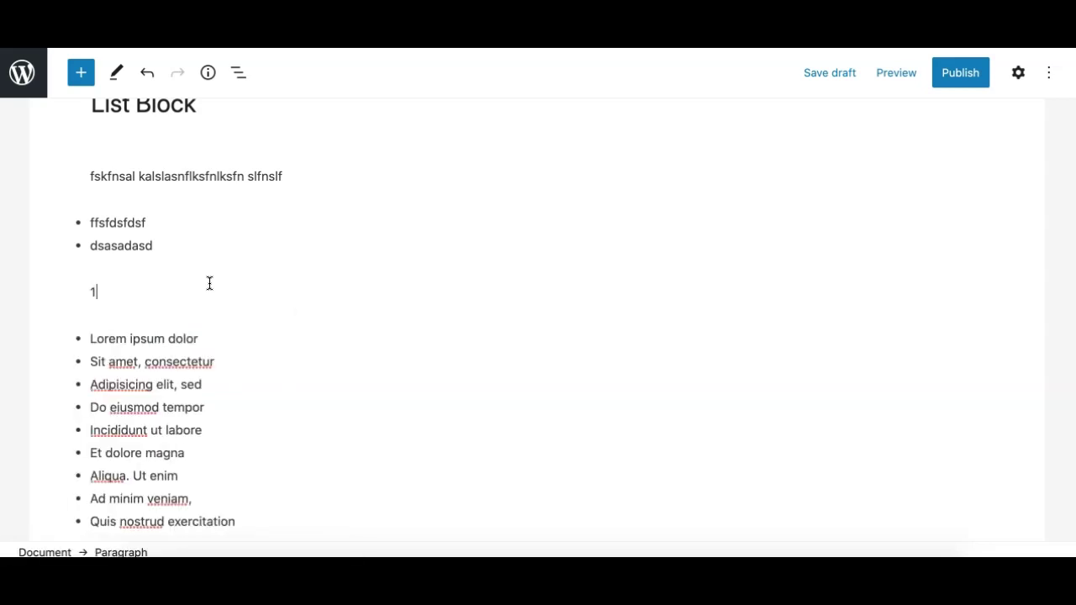
pyautogui.write('.')
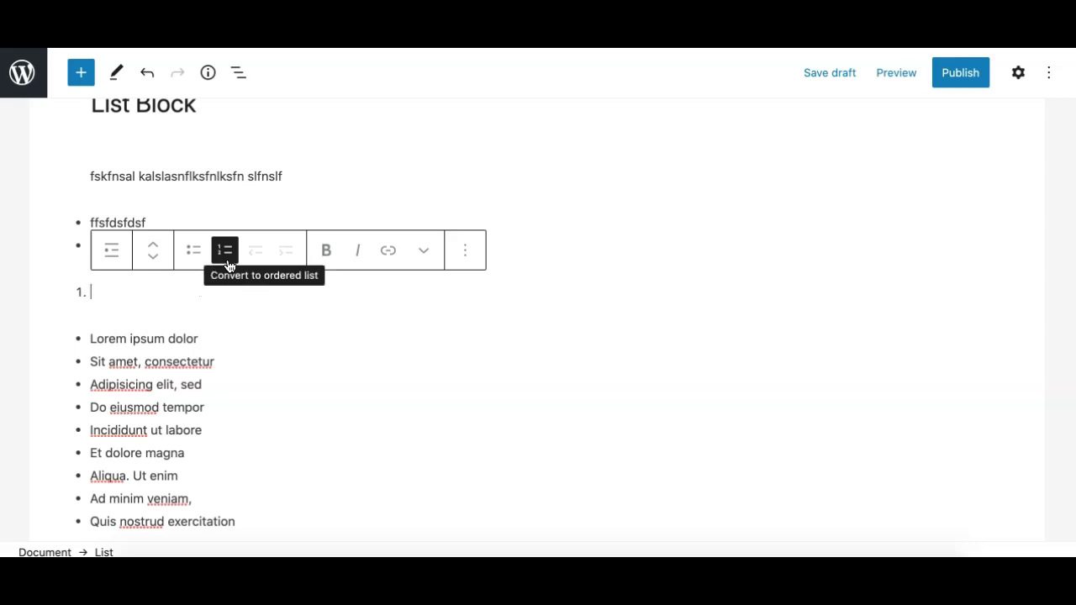
pyautogui.click(190, 291)
pyautogui.write('fdsfdsf')
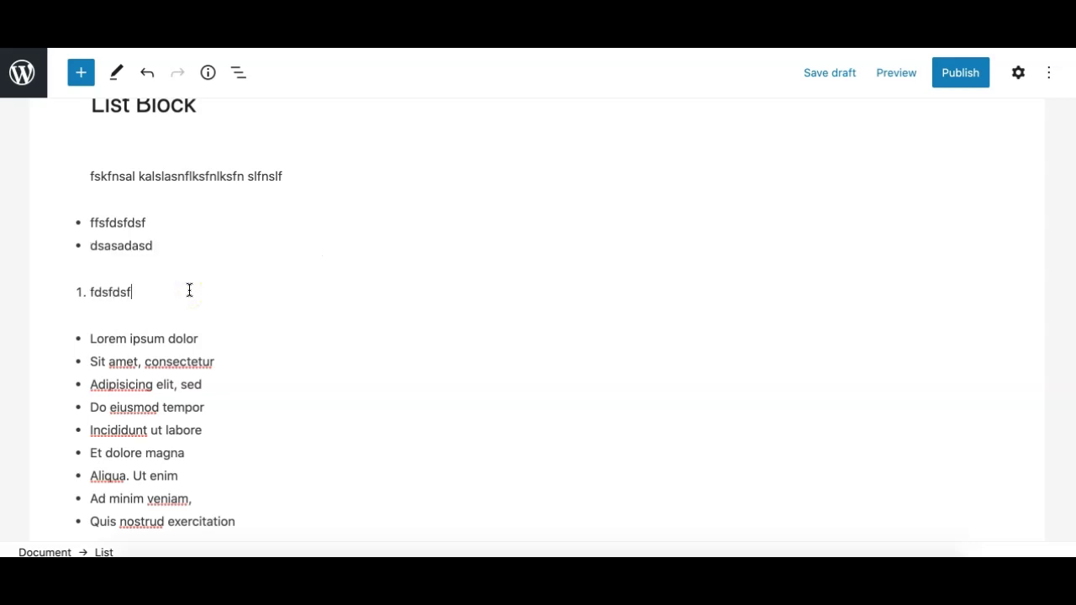
pyautogui.write('sdf')
# - Add the items "sfsdfsdf", "sfsfsfdsf", "fsdfsdfsdf" and "sfsdfdsfdf" to the numbered list
pyautogui.press('Return')
pyautogui.write('sfsdfsdf')
pyautogui.press('Return')
pyautogui.write('sfsfsfdsf')
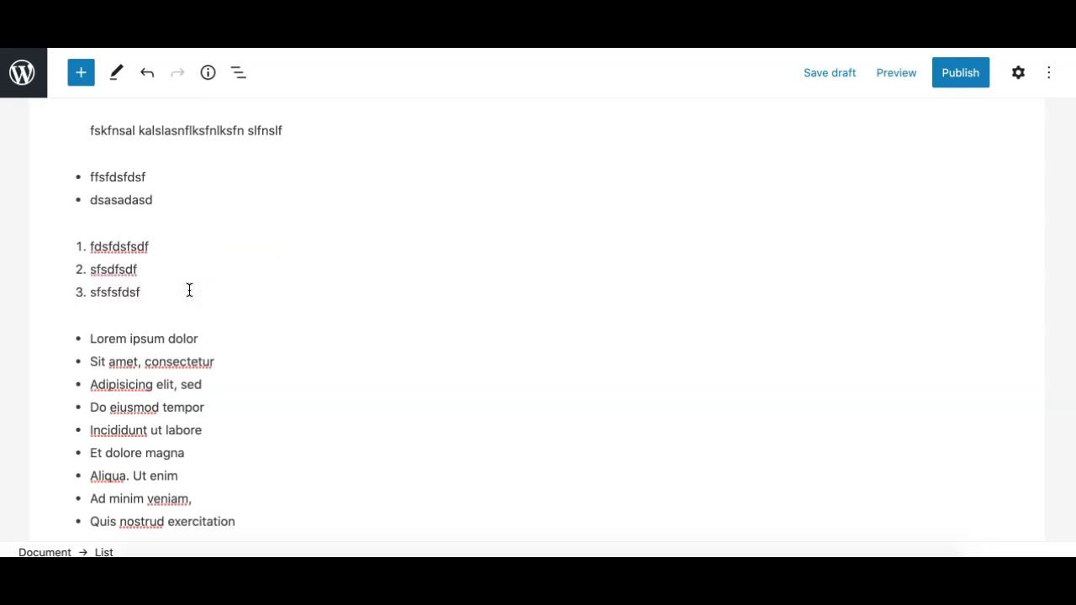
pyautogui.press('Return')
pyautogui.write('fsdfsdfsdf')
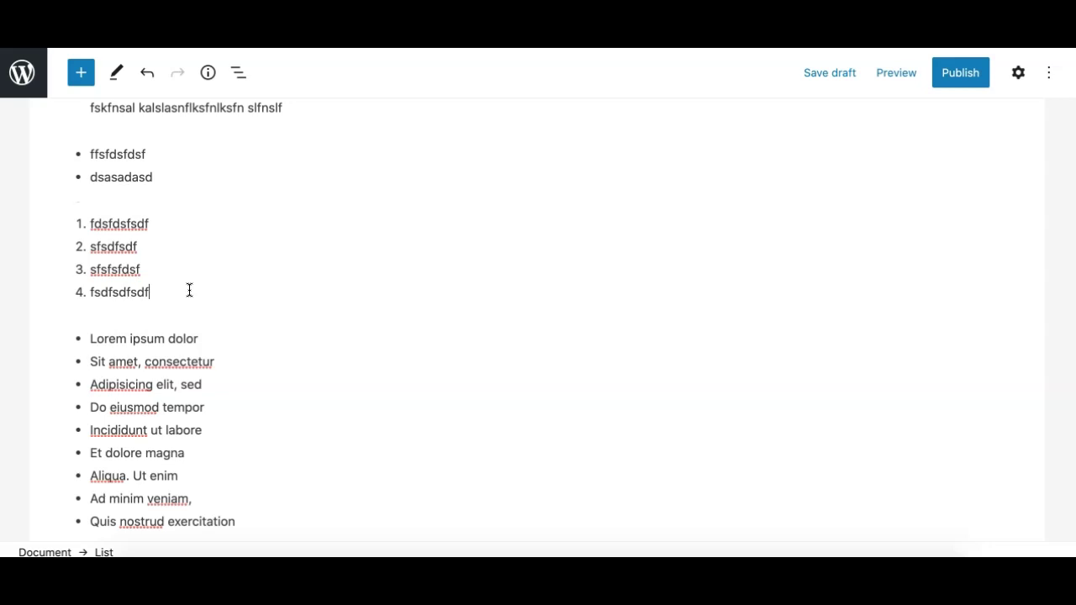
pyautogui.press('Return')
pyautogui.write('sfsdfdsfdf')
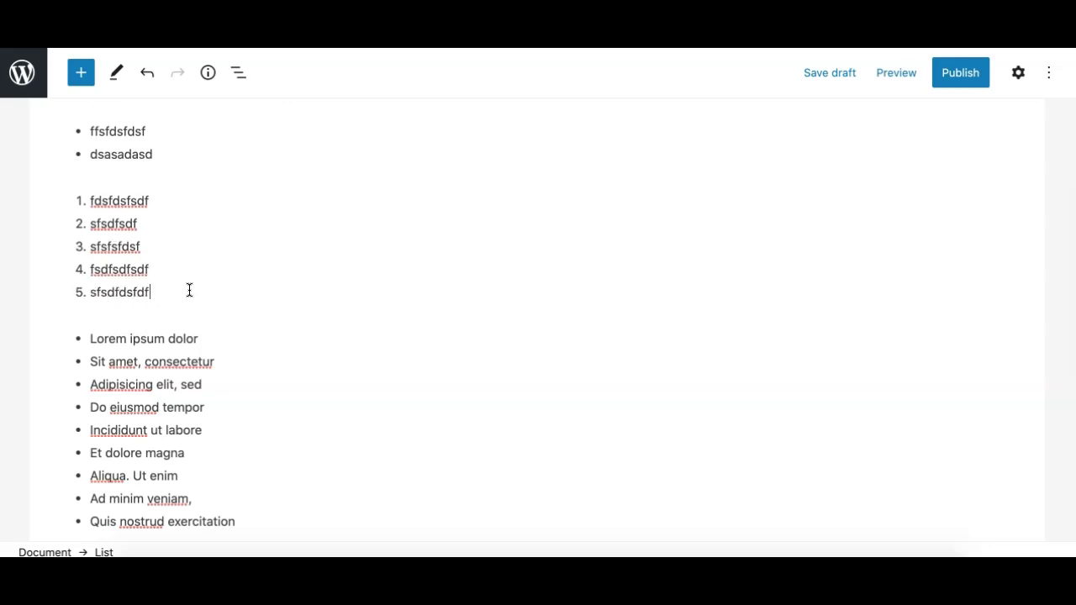
# - Exit the numbered list into an empty paragraph below it, and delete that empty paragraph
pyautogui.press('Return')
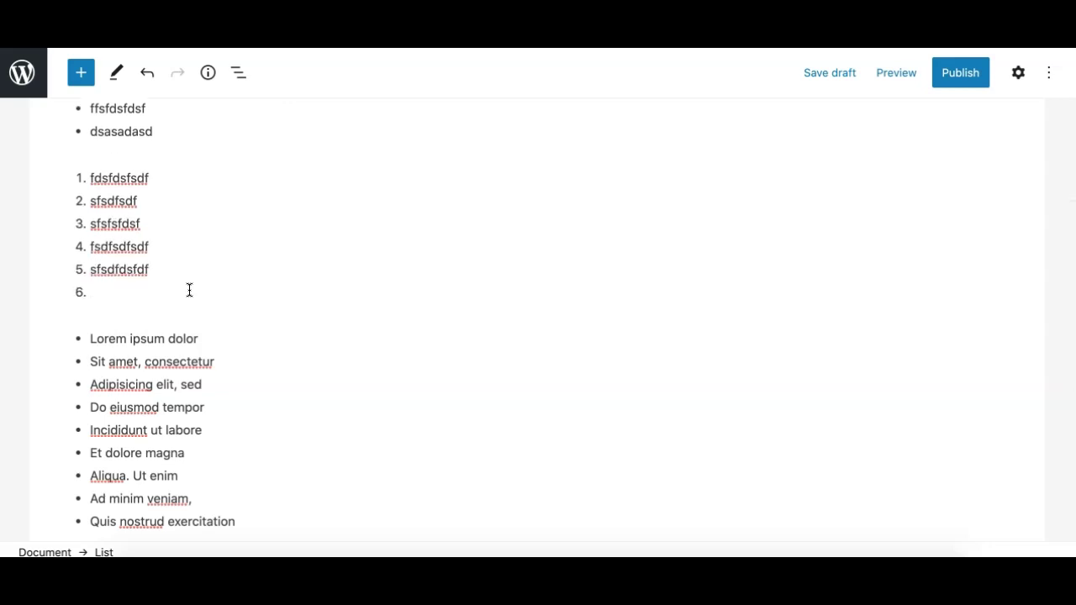
pyautogui.press('Return')
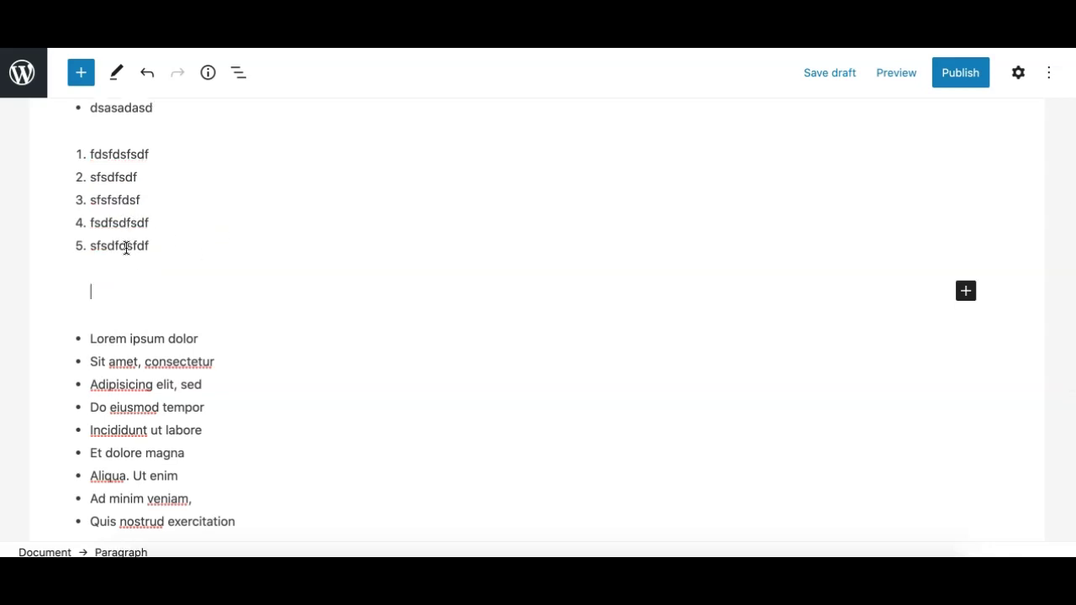
pyautogui.click(150, 294)
pyautogui.press('BackSpace')
pyautogui.press('BackSpace')
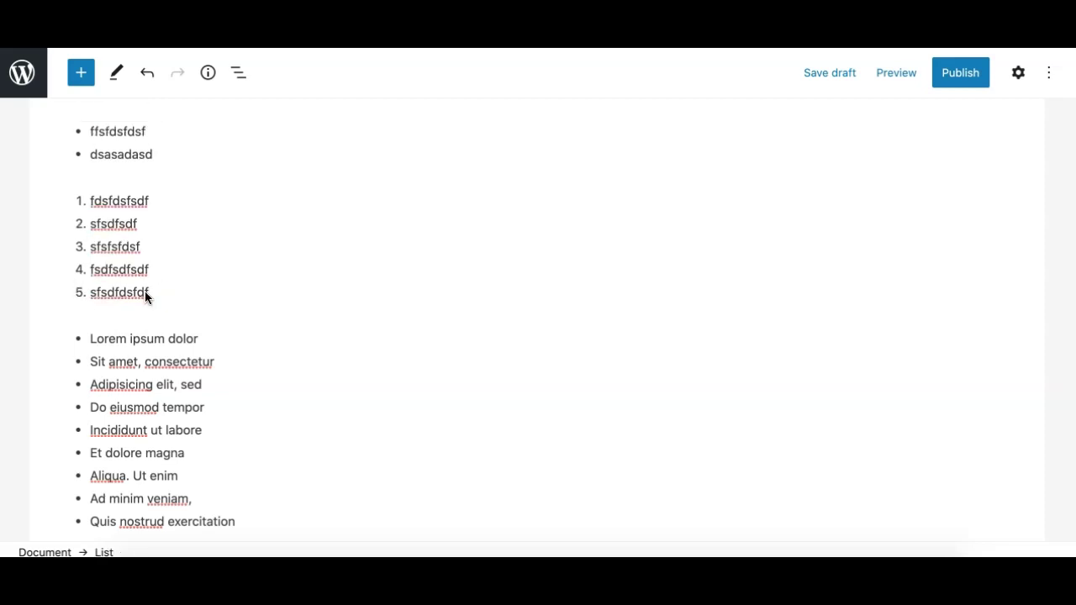
# - Examine the formatting toolbars of the bulleted and numbered lists and the List block's settings
pyautogui.click(382, 328)
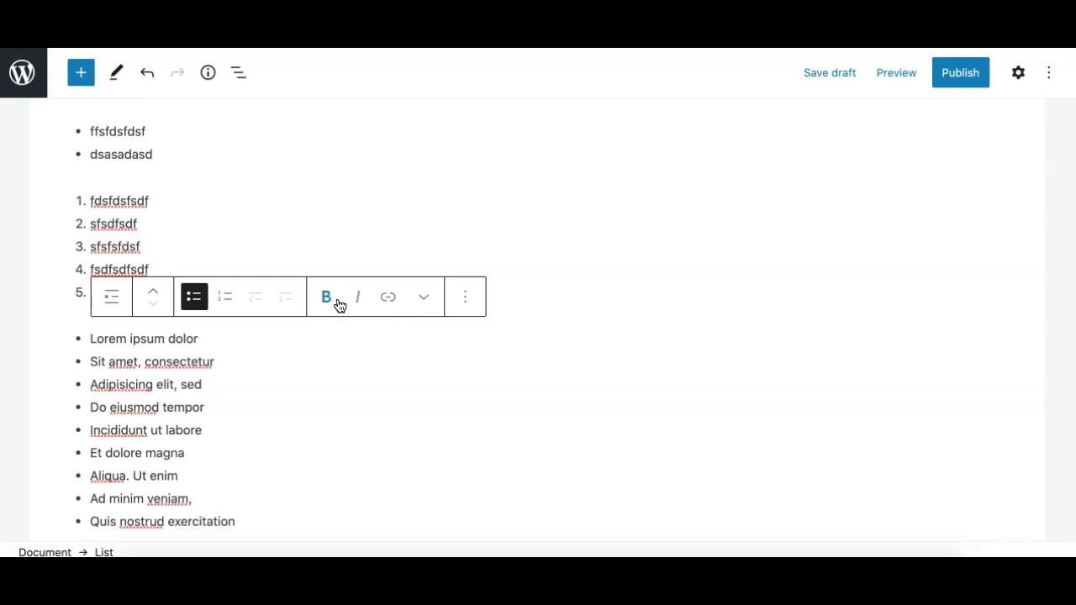
pyautogui.click(303, 207)
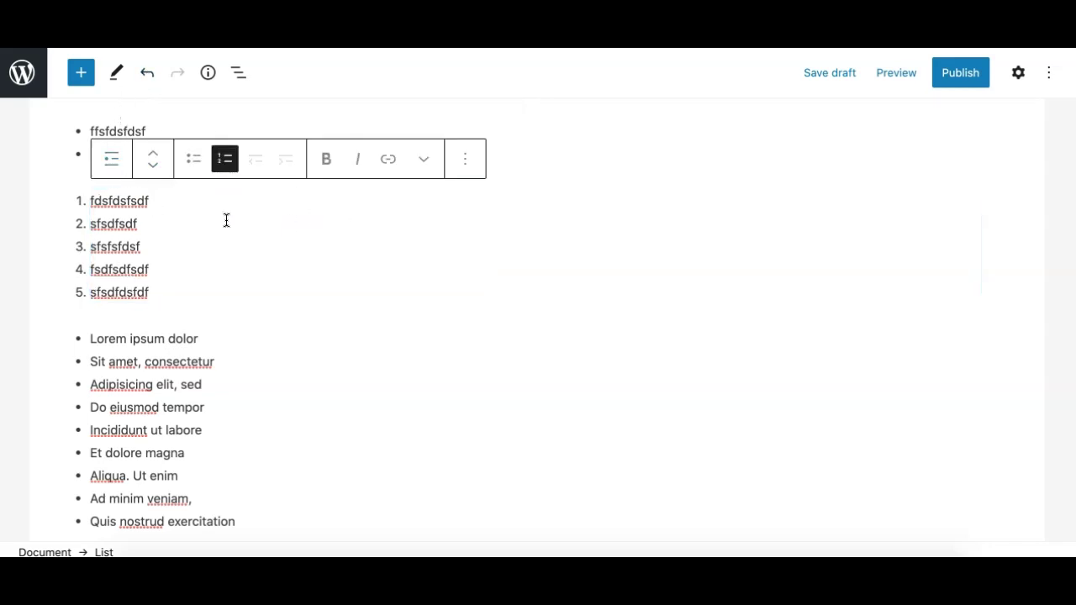
pyautogui.click(184, 350)
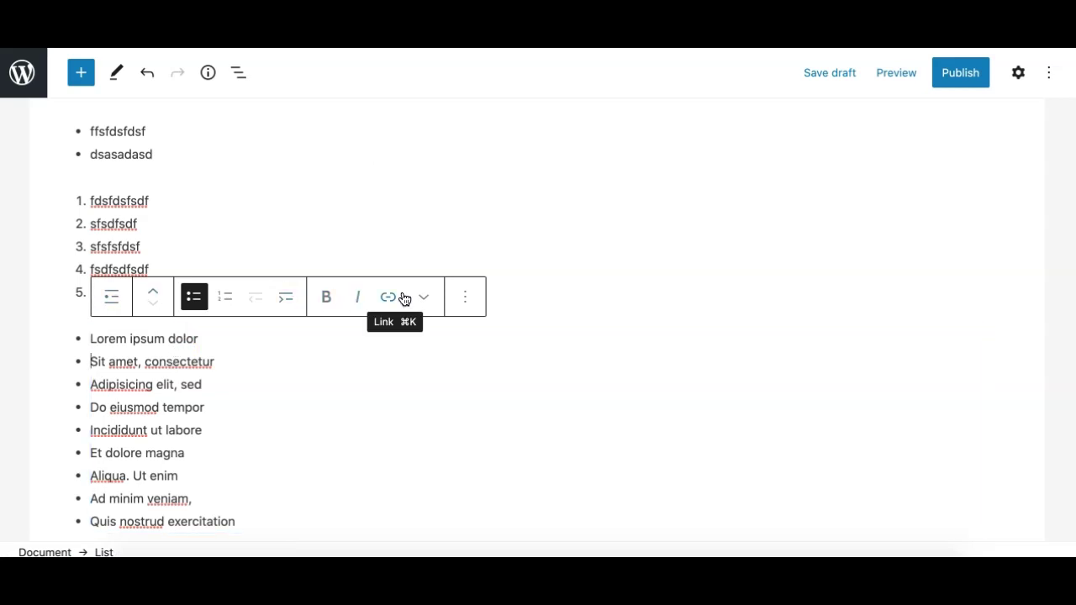
pyautogui.click(1018, 73)
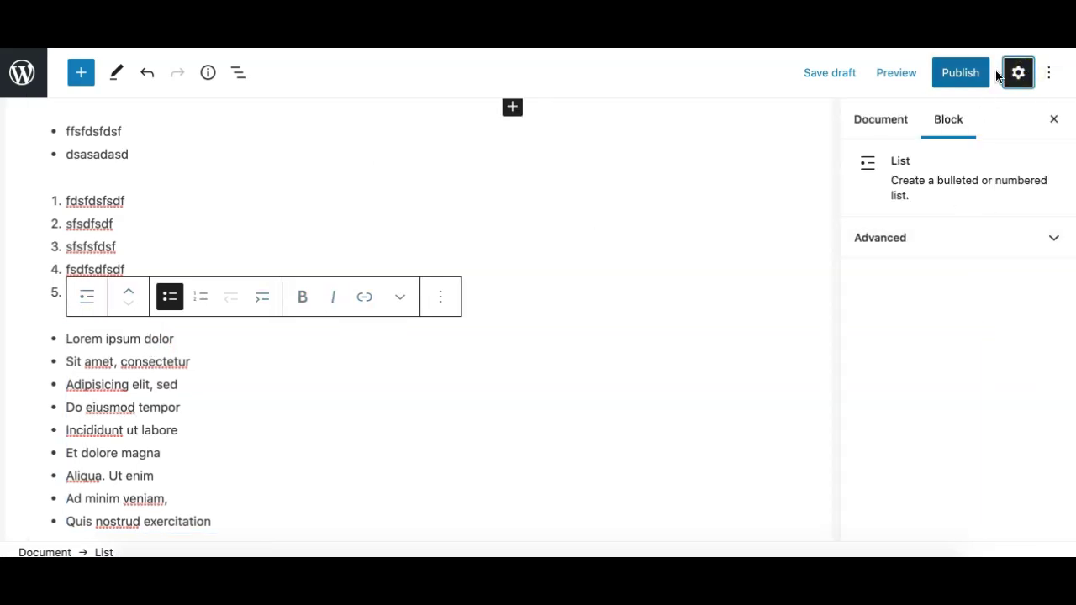
pyautogui.click(1018, 72)
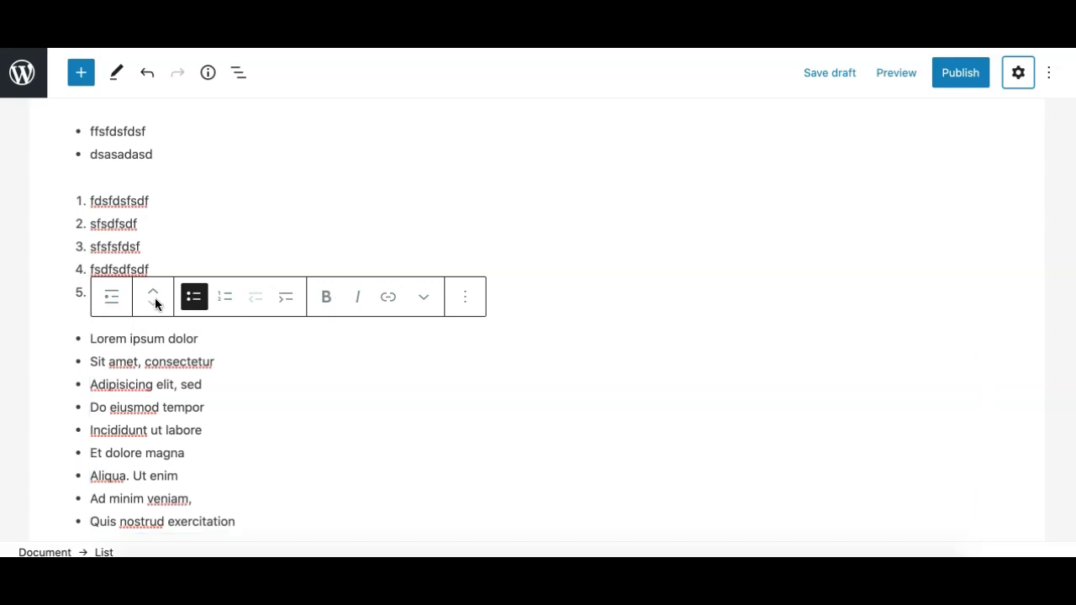
# - Transform the "Lorem ipsum dolor" bulleted list into Paragraph blocks and review the converted lines
pyautogui.click(111, 301)
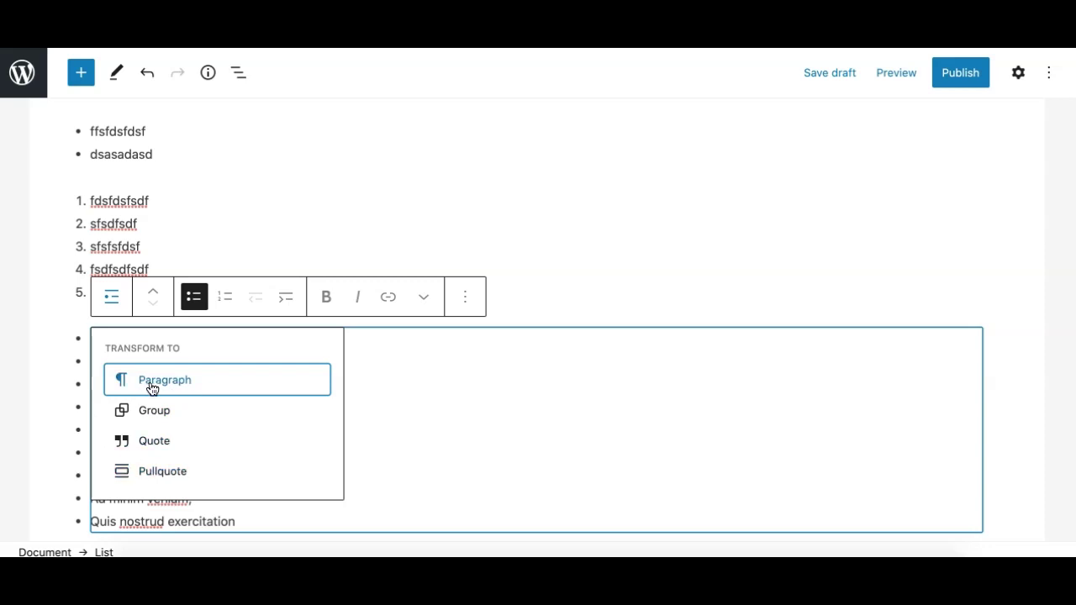
pyautogui.click(182, 385)
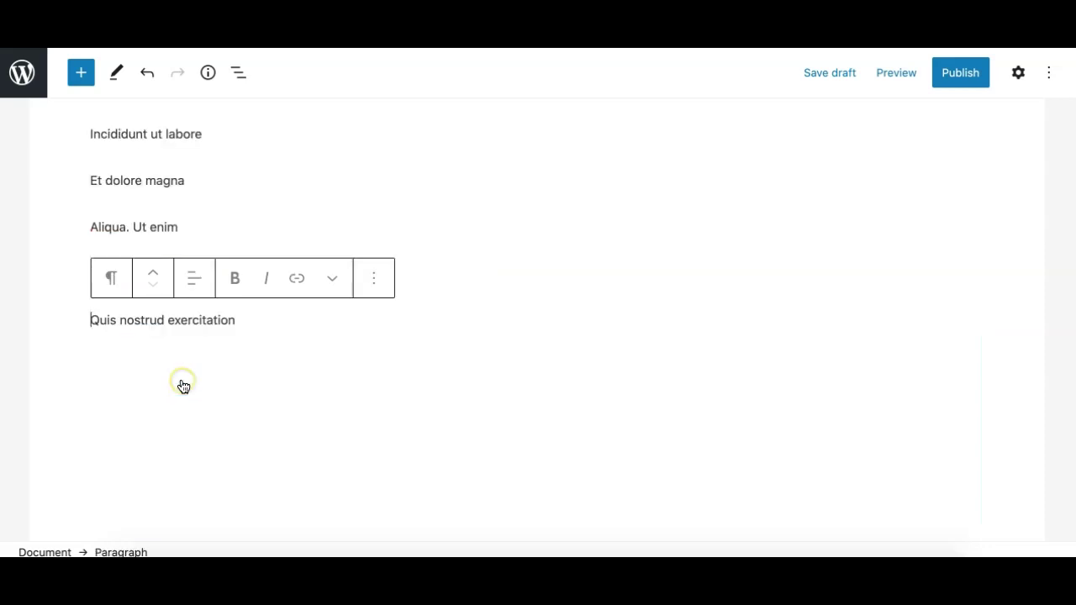
pyautogui.scroll(1, 186, 315)
pyautogui.scroll(3, 184, 324)
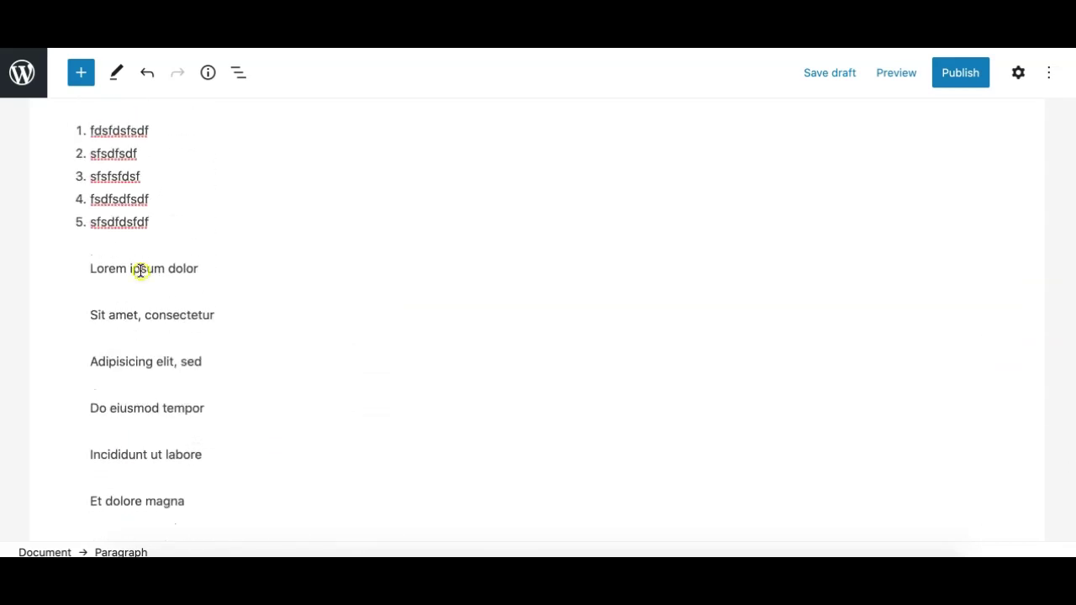
# - Select all paragraphs from "Lorem ipsum dolor" through "Quis nostrud exercitation" and transform them into a single List block
pyautogui.keyDown('shift'); pyautogui.click(140, 270); pyautogui.keyUp('shift')
pyautogui.scroll(-3, 175, 392)
pyautogui.scroll(1, 178, 389)
pyautogui.scroll(1, 271, 257)
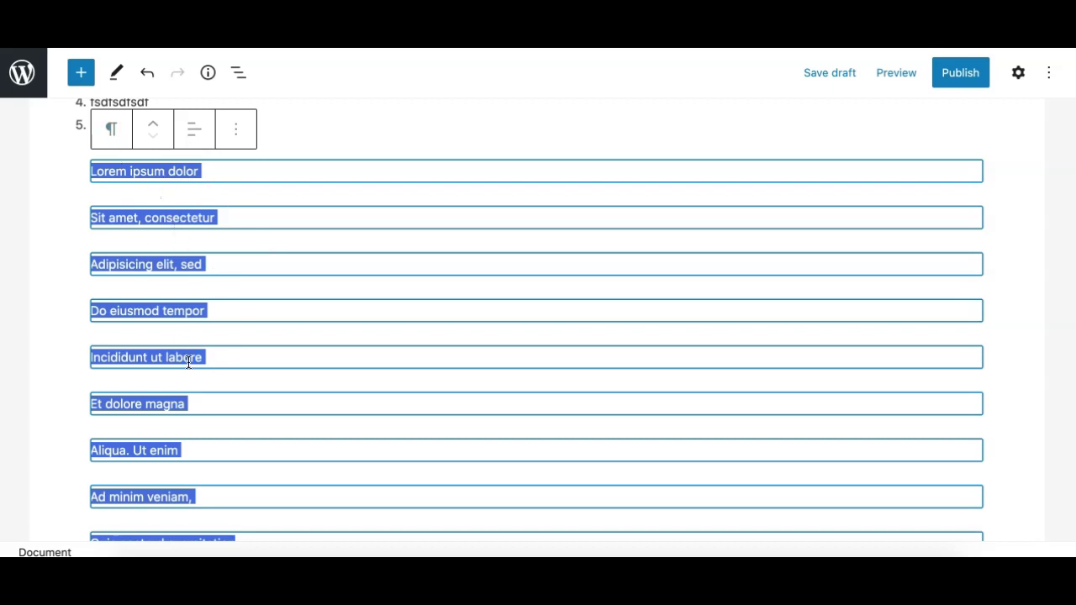
pyautogui.scroll(-2, 184, 351)
pyautogui.scroll(3, 192, 378)
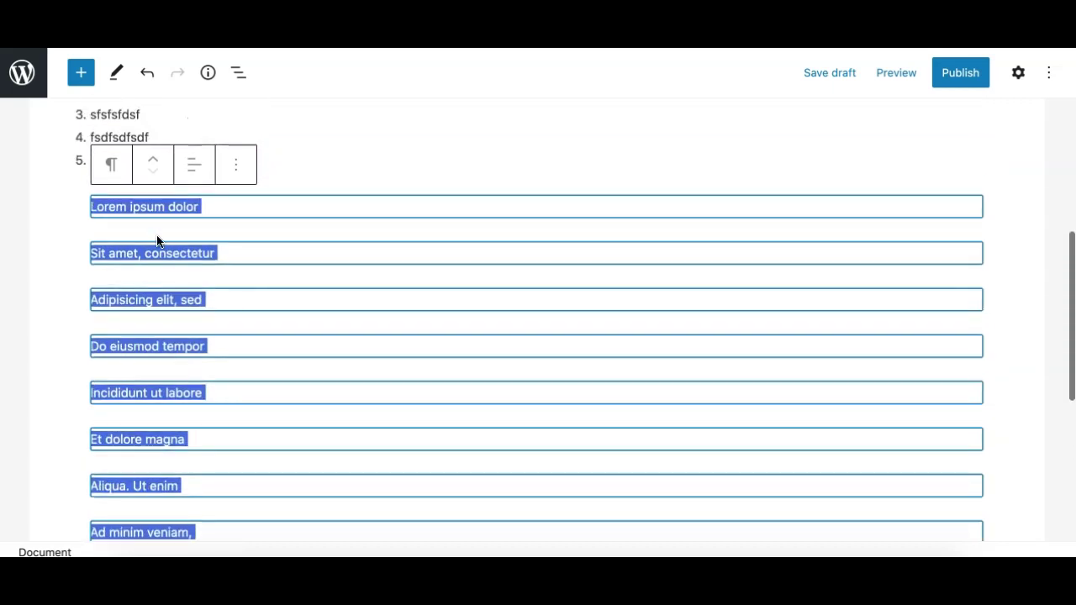
pyautogui.scroll(-2, 188, 365)
pyautogui.scroll(3, 188, 367)
pyautogui.scroll(-1, 188, 367)
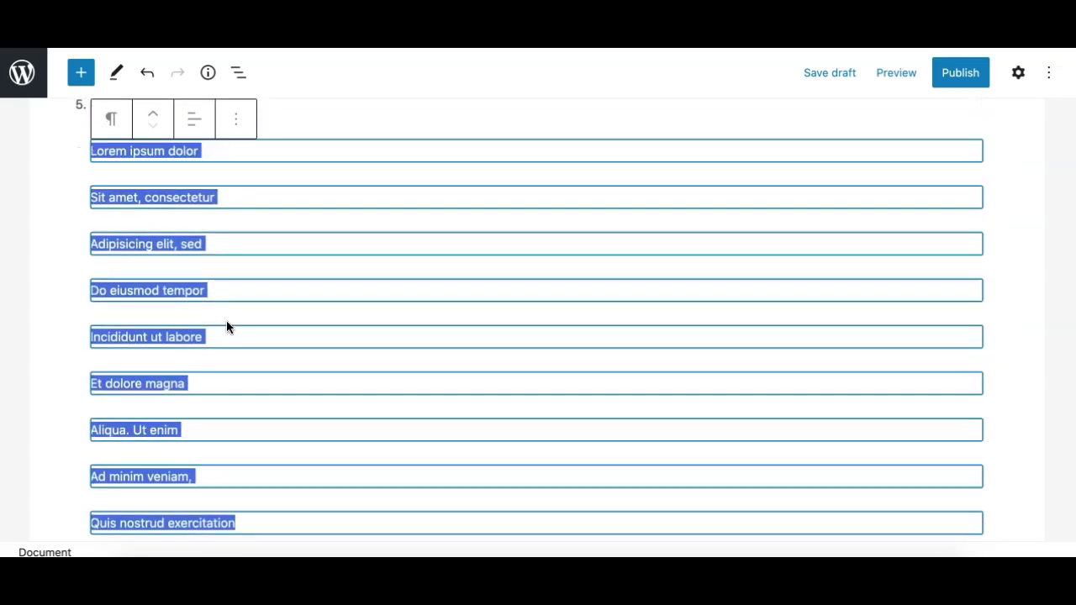
pyautogui.scroll(-2, 217, 420)
pyautogui.scroll(1, 216, 423)
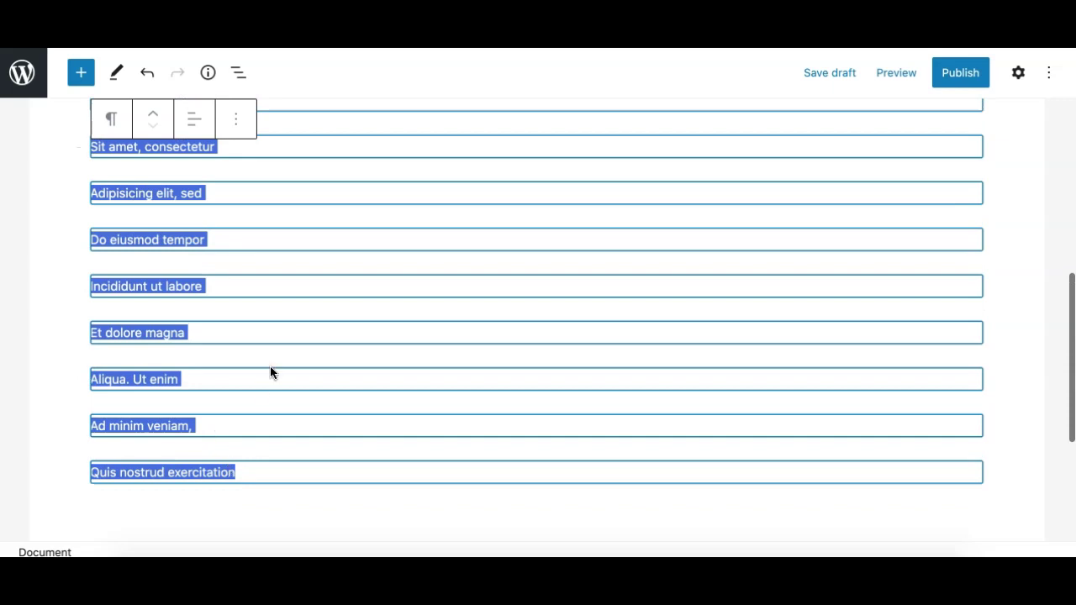
pyautogui.scroll(1, 264, 392)
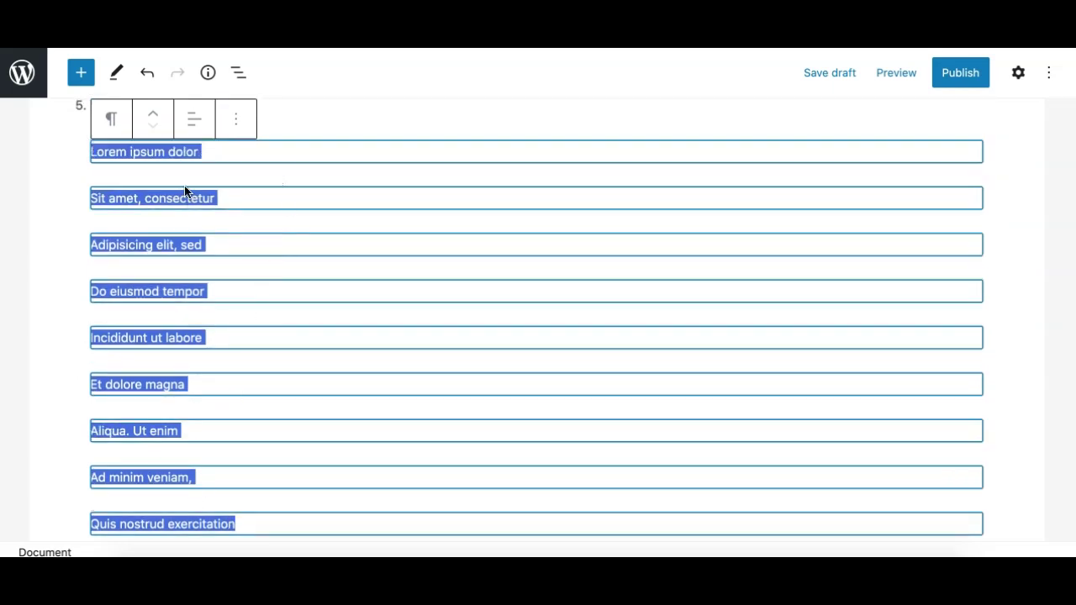
pyautogui.click(113, 120)
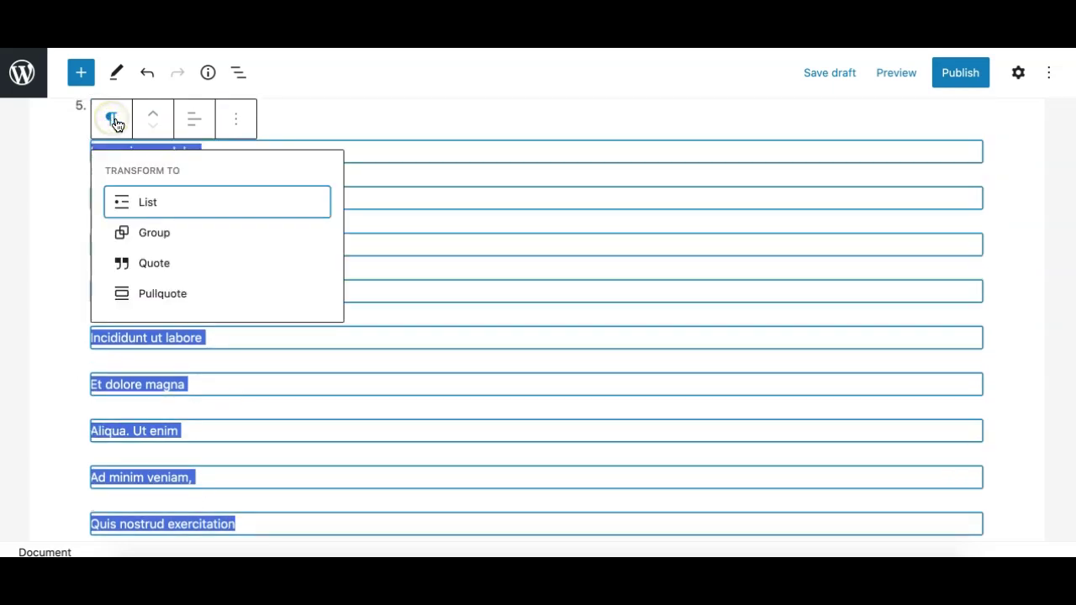
pyautogui.click(145, 207)
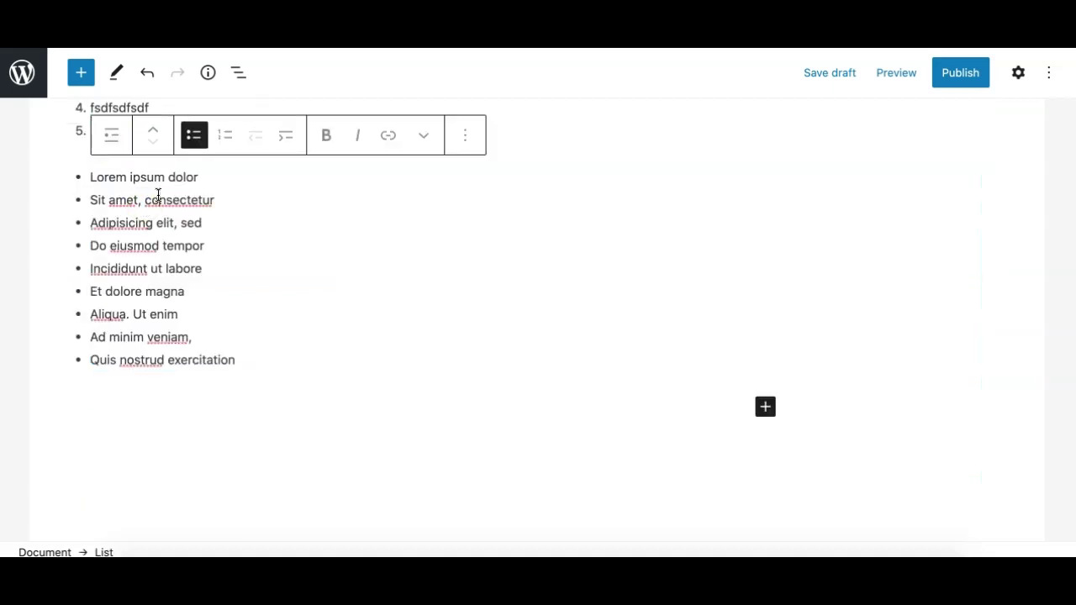
# - View the block types that the "Lorem ipsum dolor" list can be transformed to, leaving it as a list
pyautogui.moveTo(94, 178); pyautogui.dragTo(202, 335)
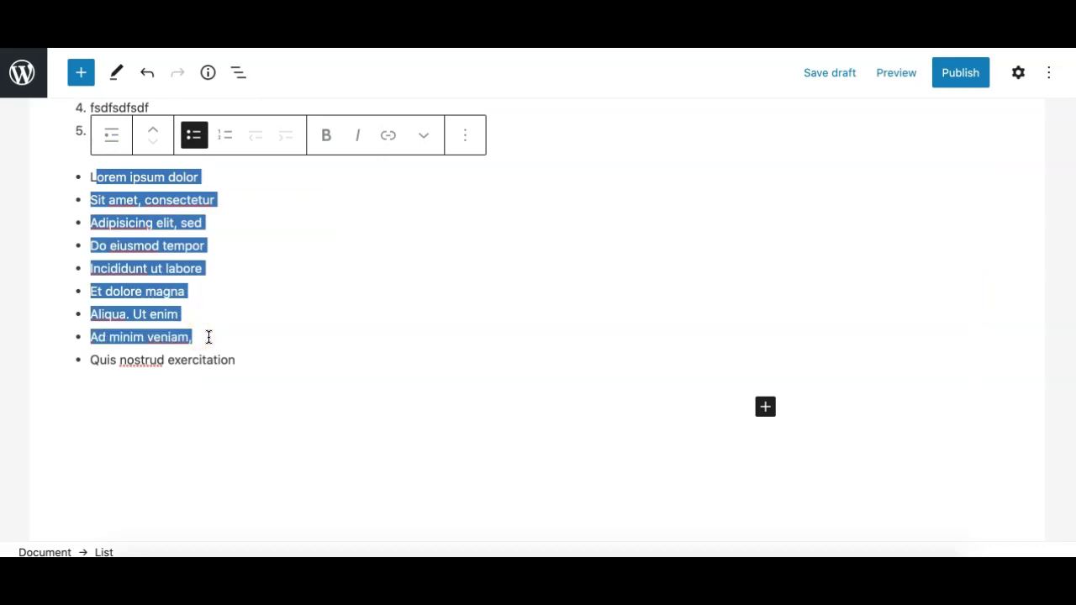
pyautogui.click(143, 245)
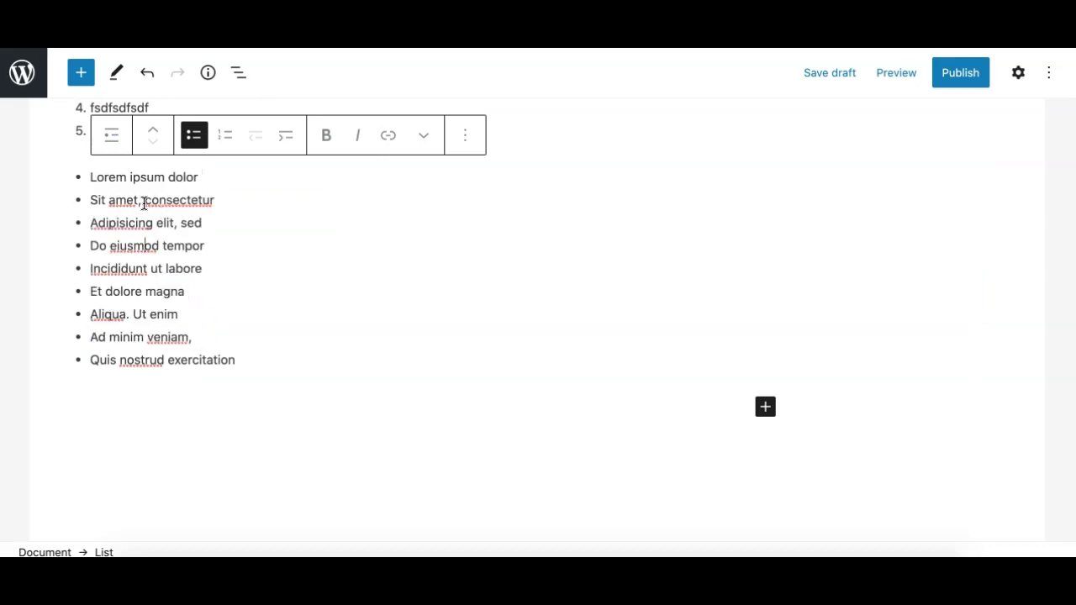
pyautogui.click(112, 137)
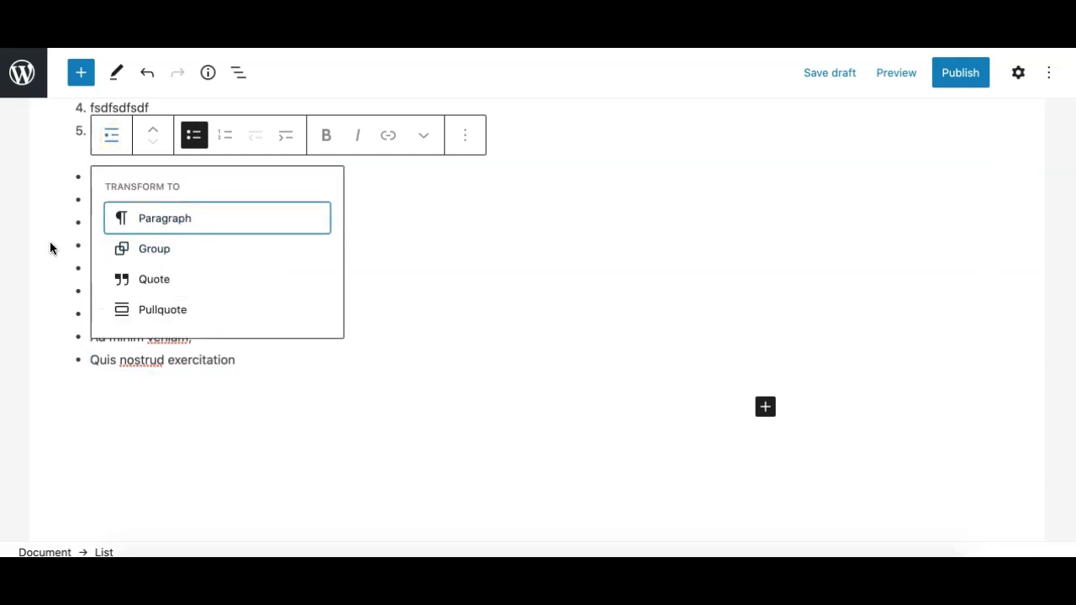
pyautogui.click(112, 137)
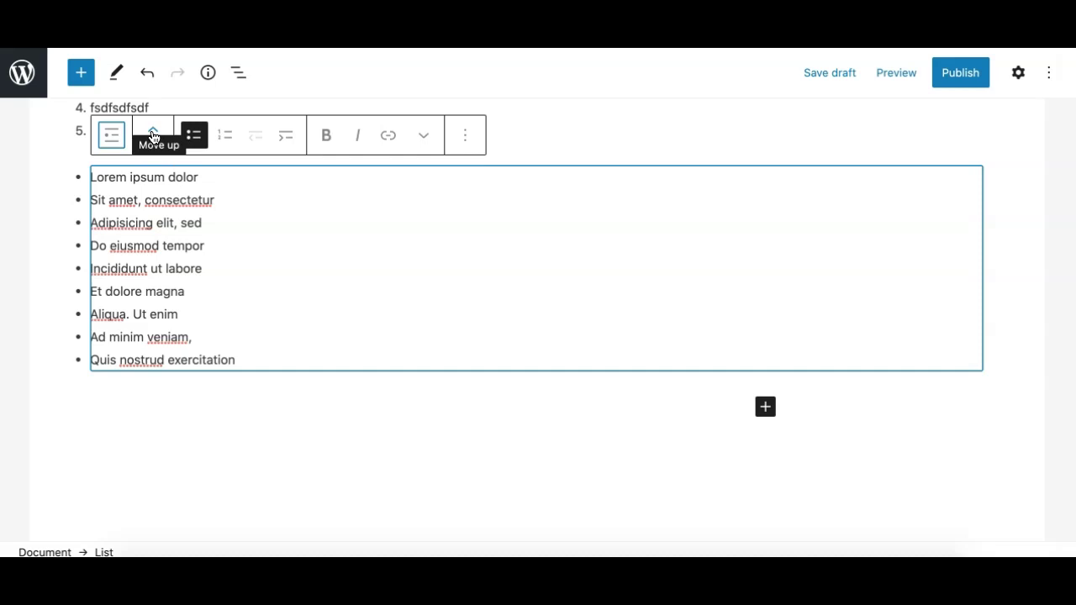
# - Move the "Lorem ipsum dolor" list up past the numbered list and above the "ffsfdsfdsf" bulleted list
pyautogui.click(153, 137)
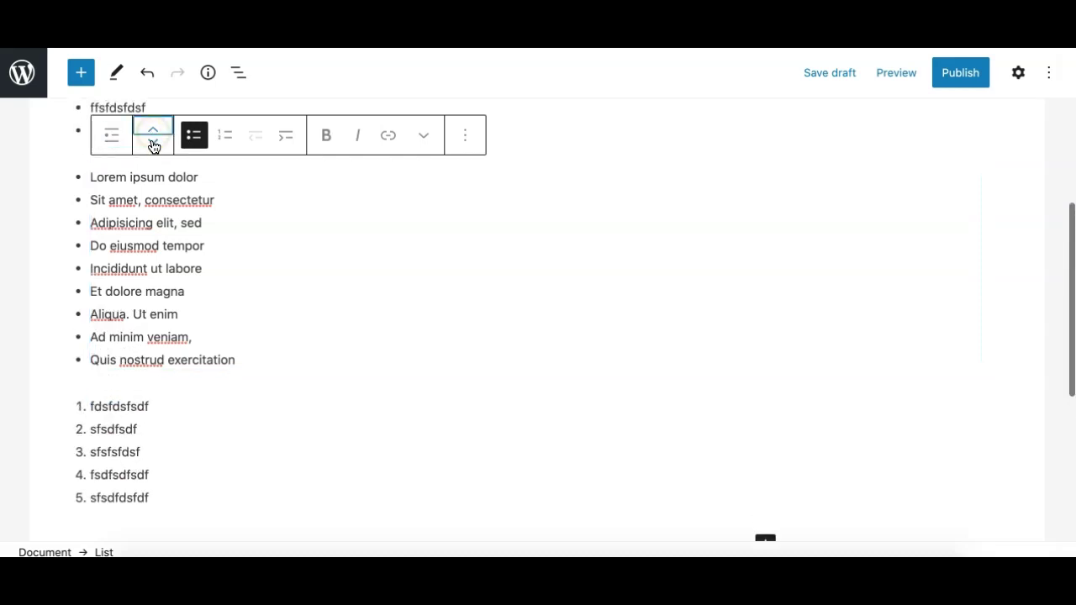
pyautogui.click(153, 128)
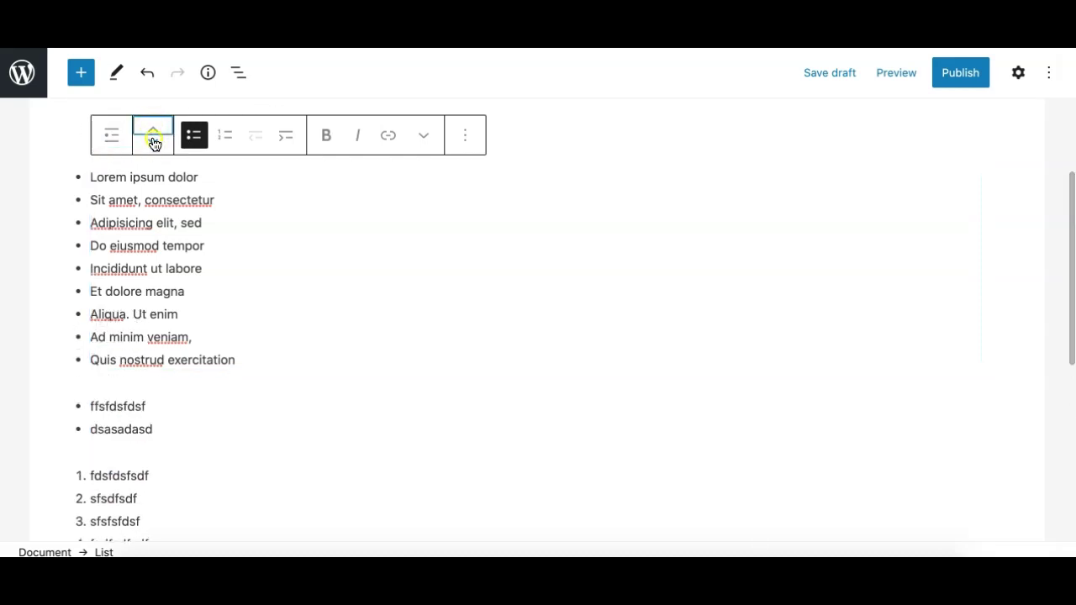
pyautogui.click(153, 143)
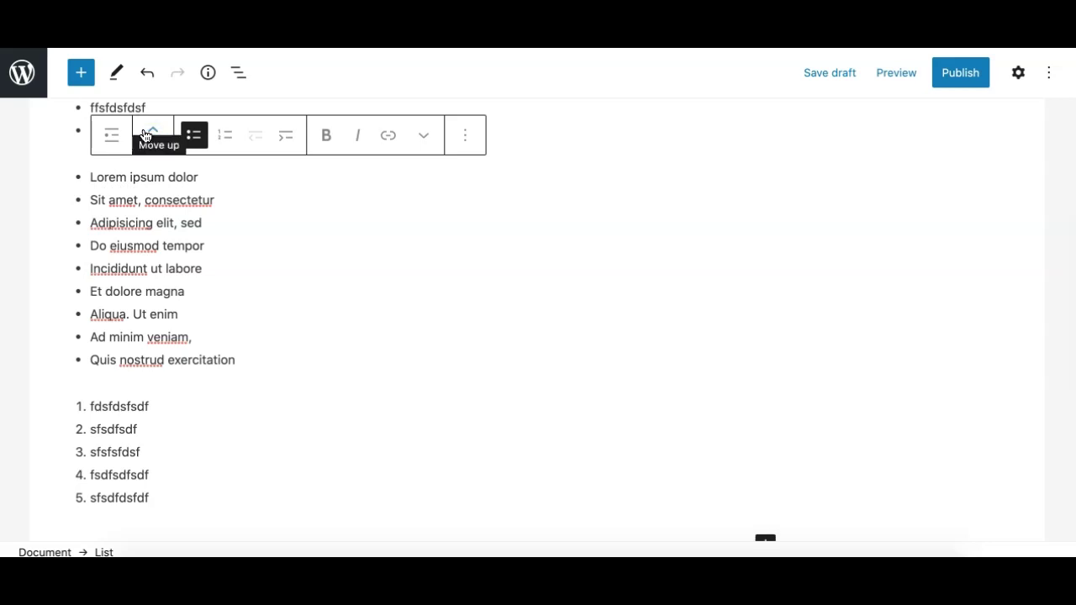
pyautogui.click(149, 133)
pyautogui.moveTo(149, 133); pyautogui.dragTo(196, 166)
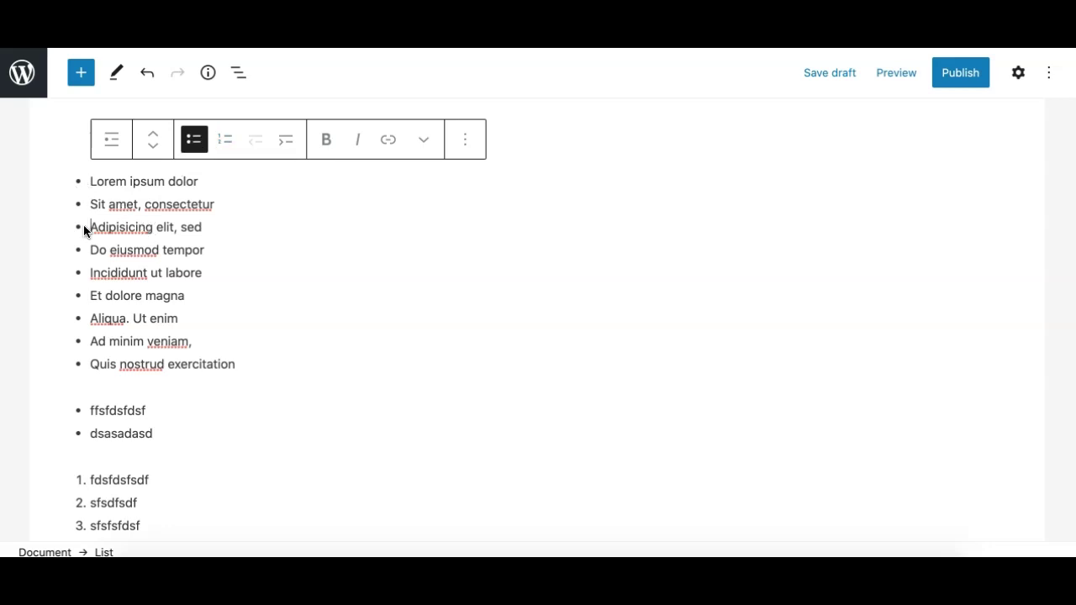
# - Switch the "Lorem ipsum dolor" list repeatedly between ordered and unordered, ending with it as a numbered list
pyautogui.click(224, 141)
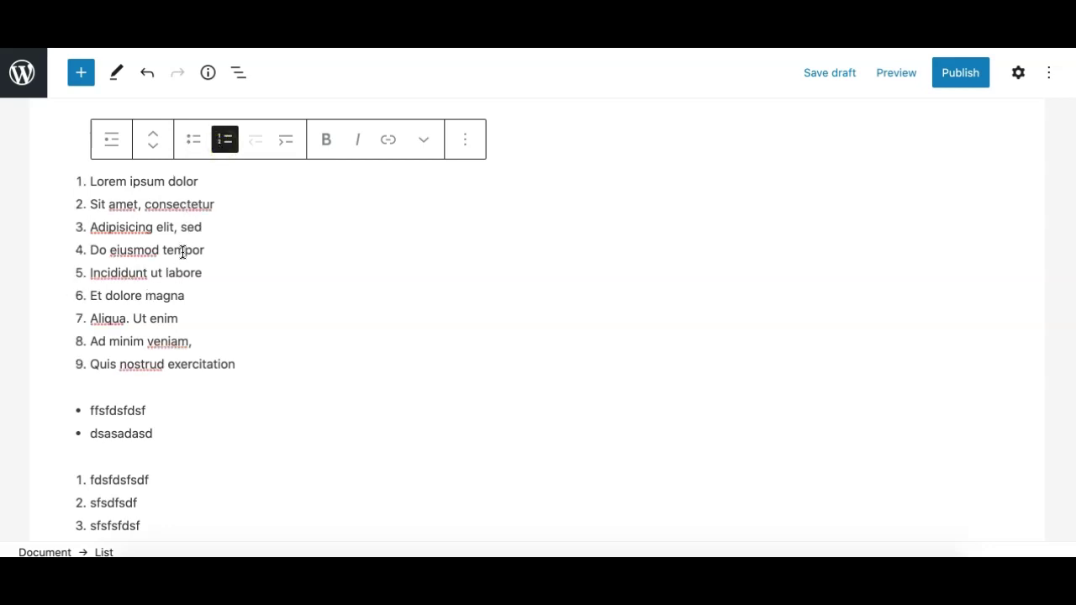
pyautogui.click(194, 139)
pyautogui.click(223, 141)
pyautogui.click(193, 139)
pyautogui.click(224, 141)
pyautogui.click(193, 140)
pyautogui.click(224, 141)
pyautogui.click(194, 139)
pyautogui.click(223, 141)
pyautogui.click(194, 139)
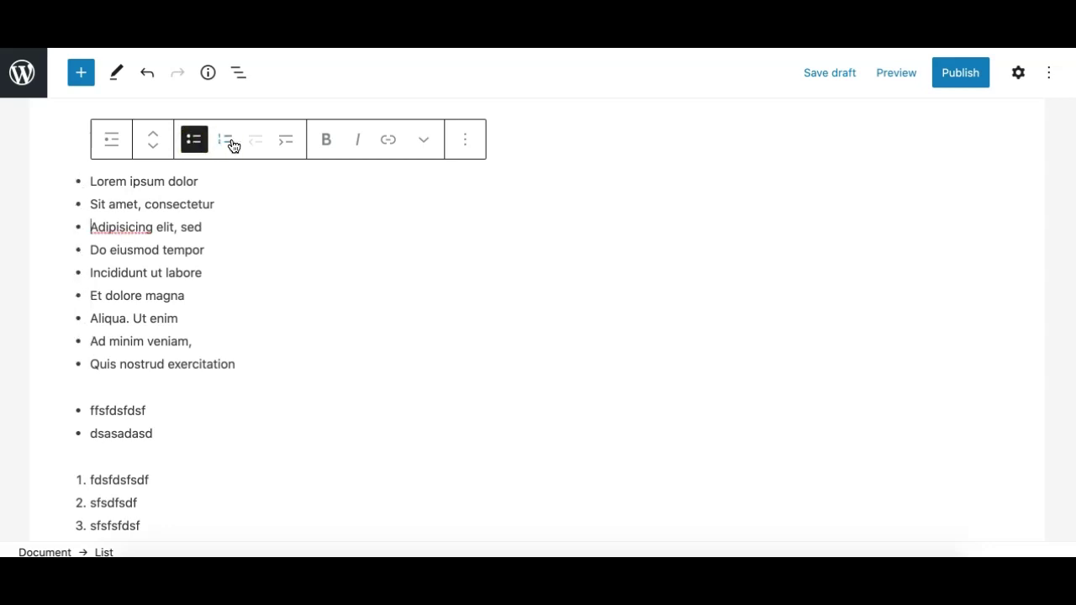
pyautogui.click(224, 140)
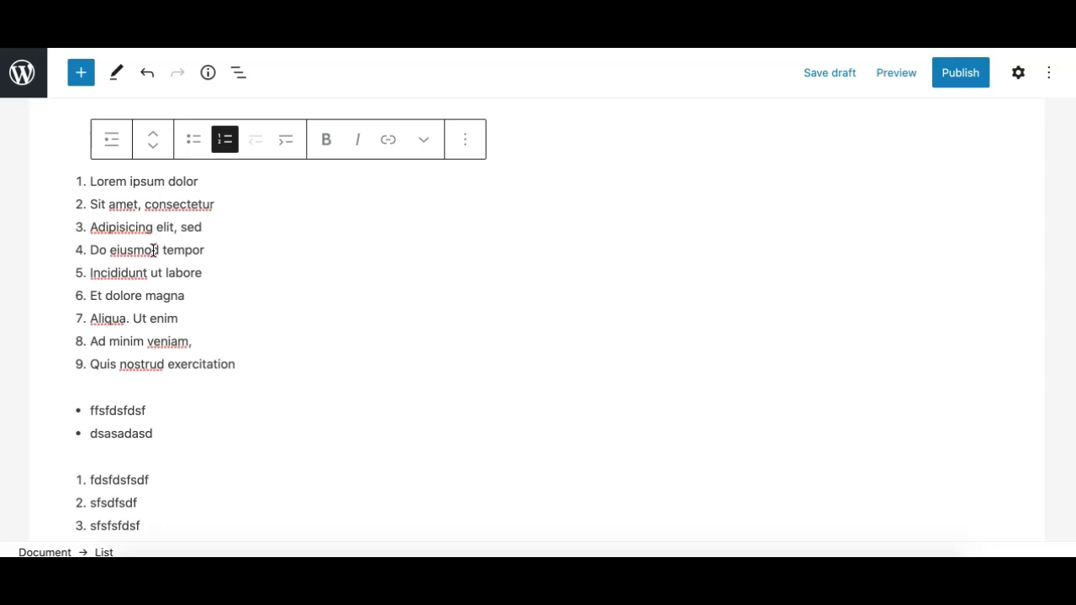
# - Convert the "Lorem ipsum dolor" list back to a bulleted list
pyautogui.scroll(-1, 152, 263)
pyautogui.scroll(1, 151, 260)
pyautogui.click(94, 203)
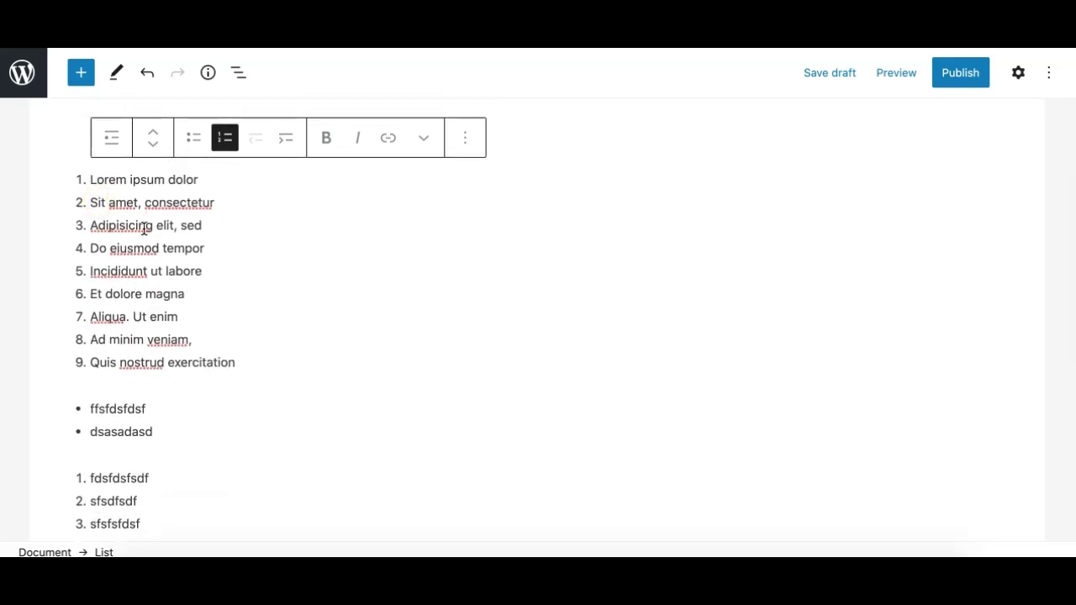
pyautogui.scroll(-5, 144, 227)
pyautogui.click(126, 298)
pyautogui.scroll(3, 130, 209)
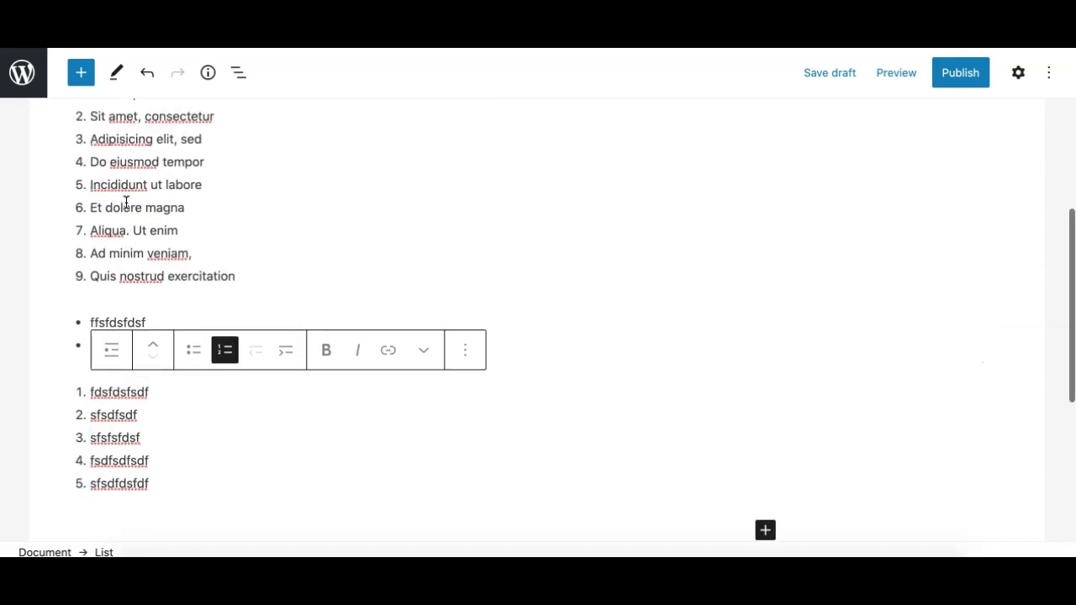
pyautogui.click(126, 204)
pyautogui.click(194, 118)
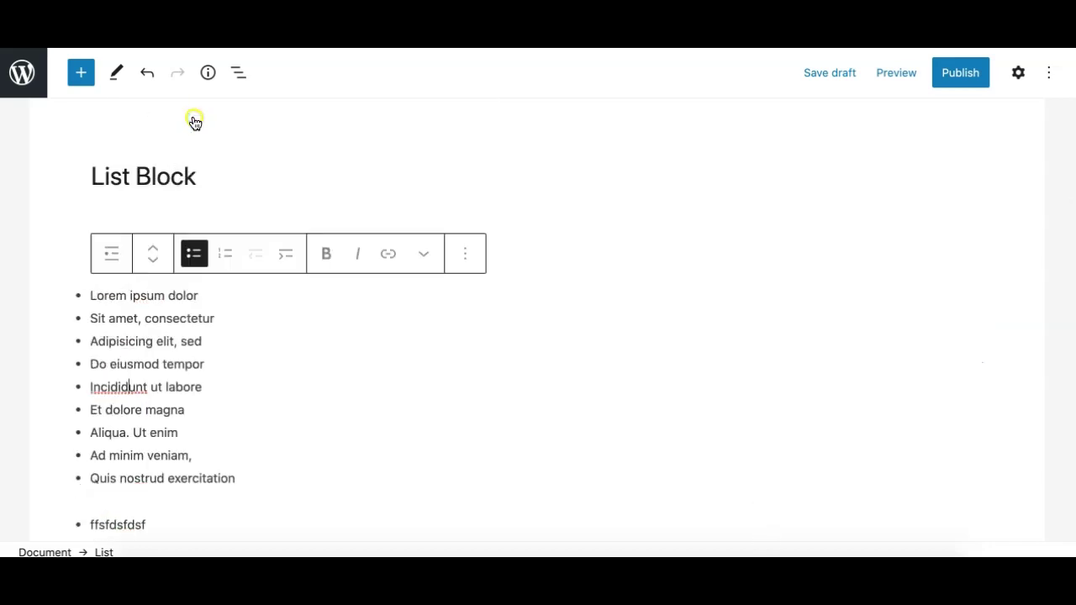
pyautogui.scroll(-1, 127, 361)
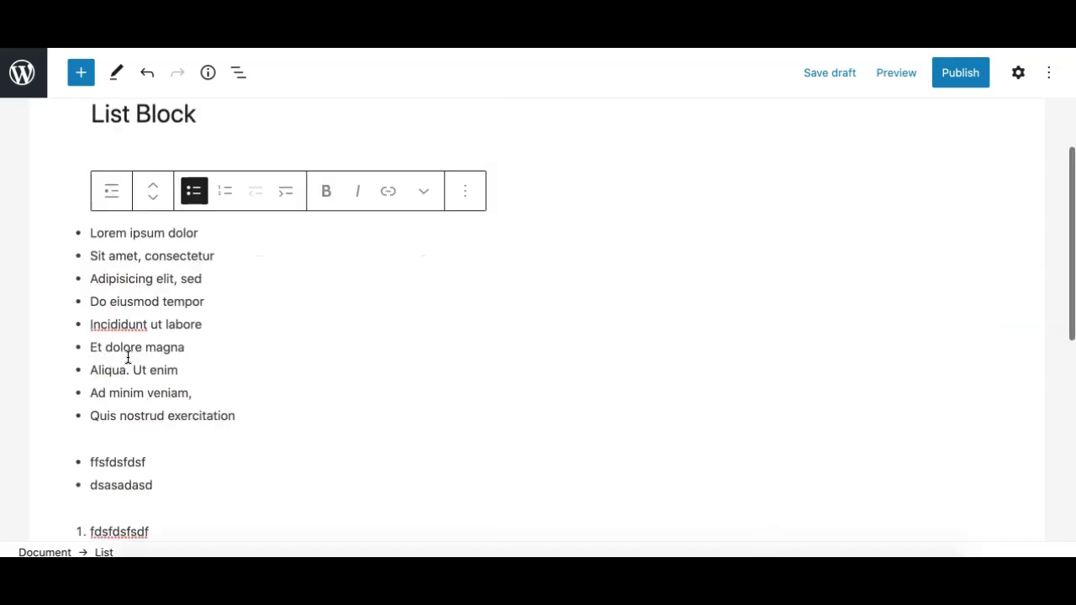
# - Indent "Sit amet, consectetur" under "Lorem ipsum dolor" and add the sub-items "fsdfsfsf" and "fsdfdsf" below it
pyautogui.click(95, 258)
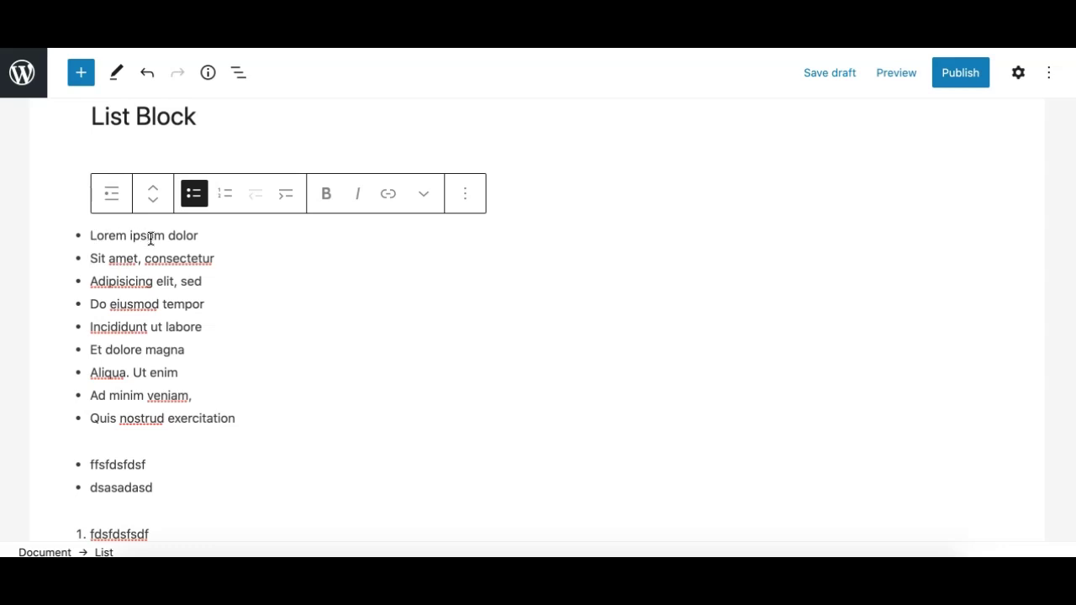
pyautogui.click(288, 198)
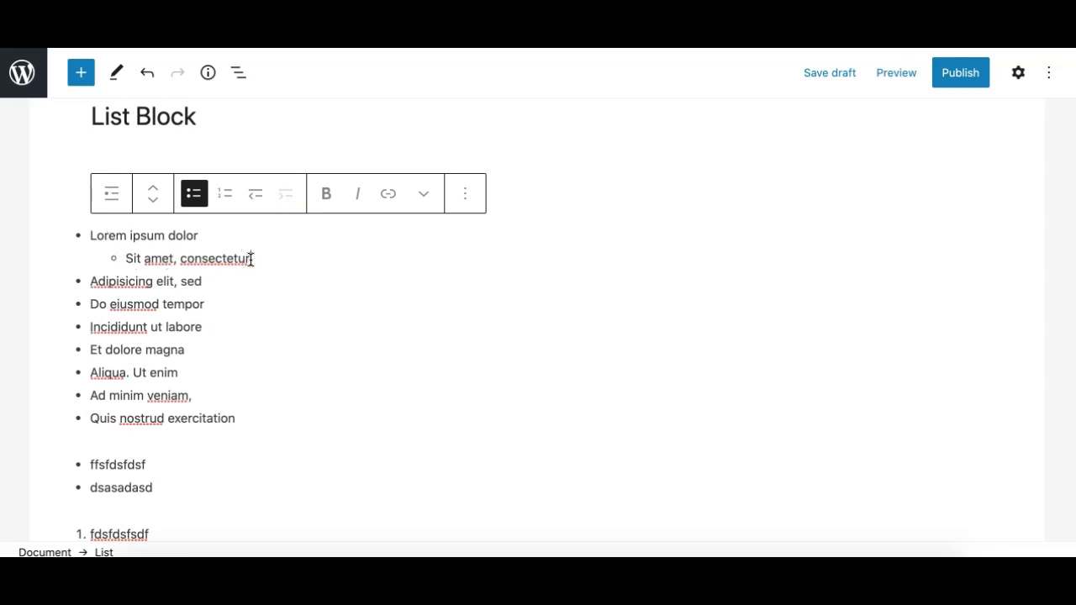
pyautogui.press('Return')
pyautogui.write('fsdfsfsf')
pyautogui.press('Return')
pyautogui.write('fsdfdsf')
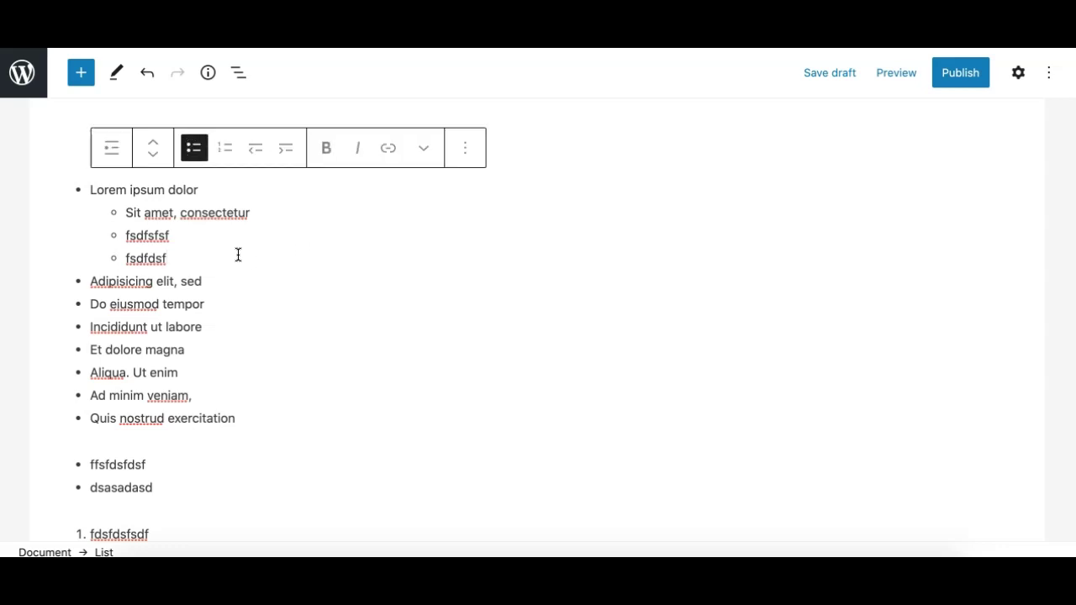
# - Delete the sub-items "fsdfsfsf" and "fsdfdsf", and outdent "Sit amet, consectetur" to the main list level
pyautogui.moveTo(216, 255); pyautogui.dragTo(126, 230)
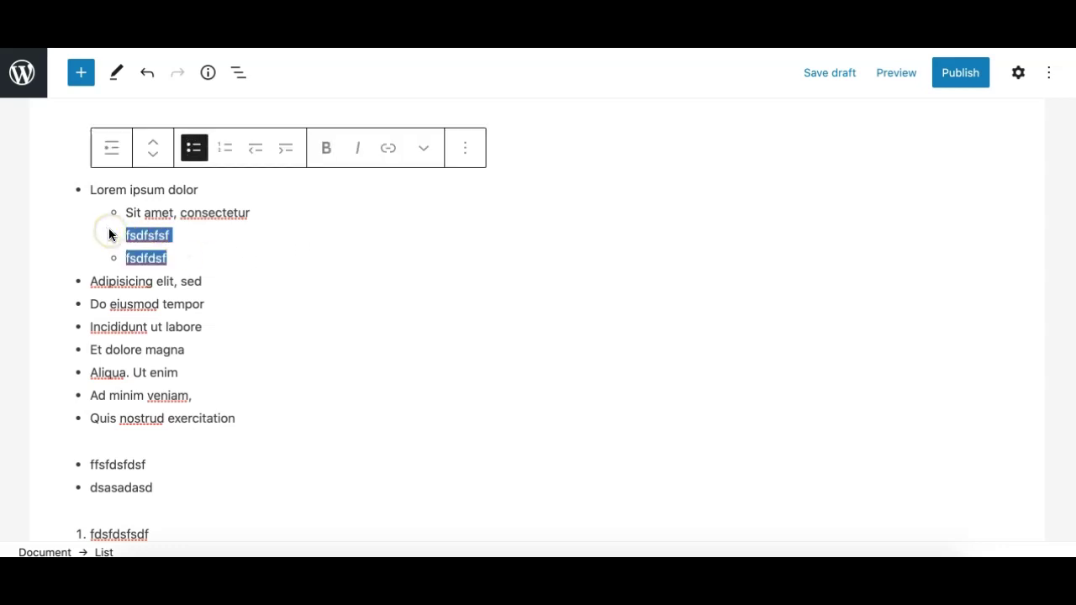
pyautogui.press('BackSpace')
pyautogui.press('BackSpace')
pyautogui.press('BackSpace')
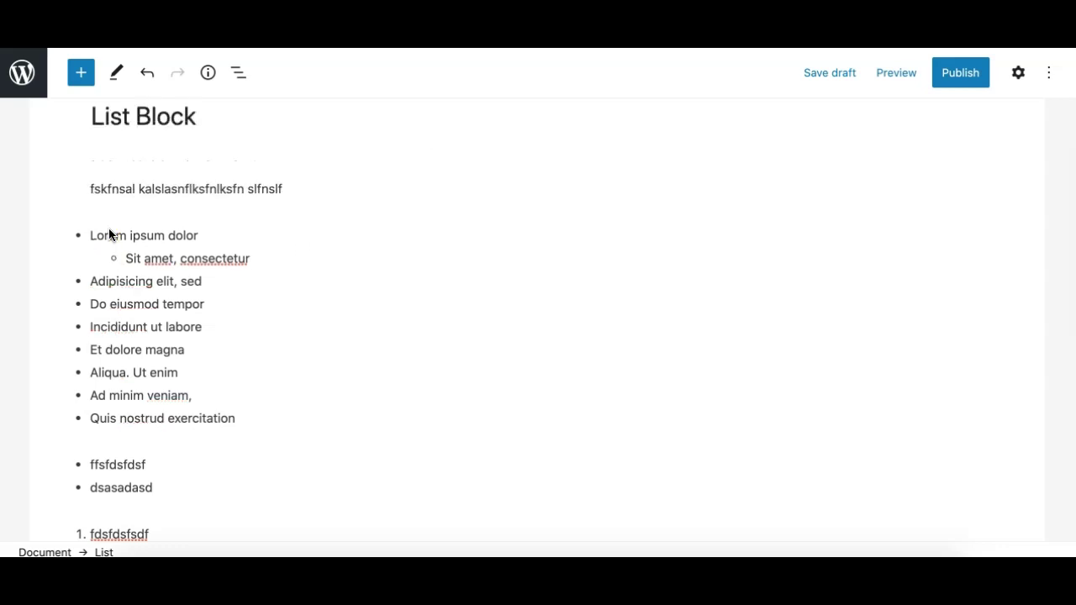
pyautogui.click(125, 261)
pyautogui.hotkey('shift', 'Tab')
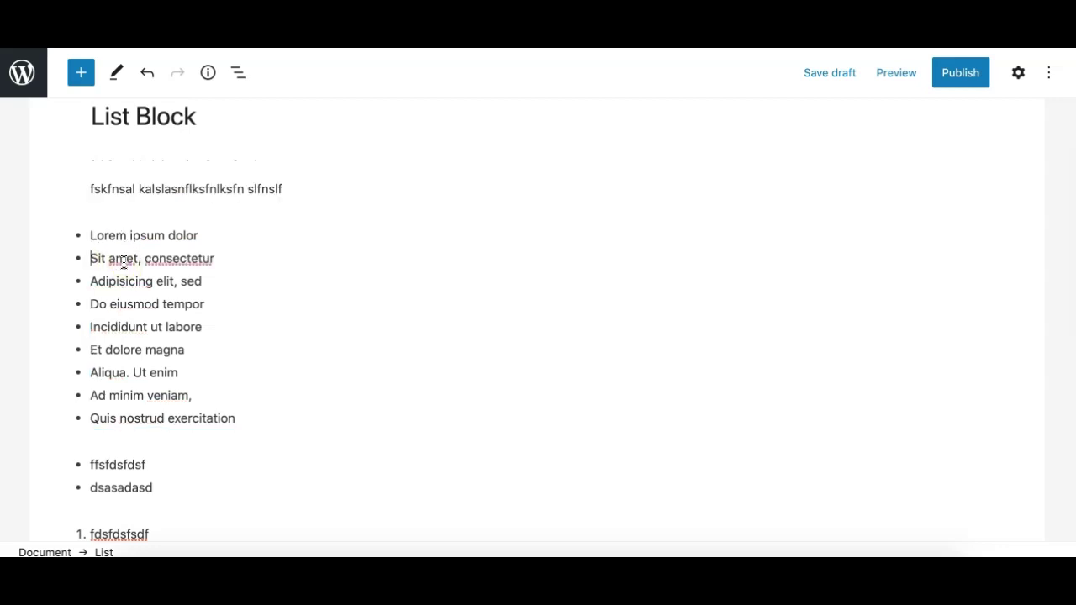
# - Indent "Sit amet, consectetur" under "Lorem ipsum dolor" and outdent it back to the main level, twice
pyautogui.click(92, 261)
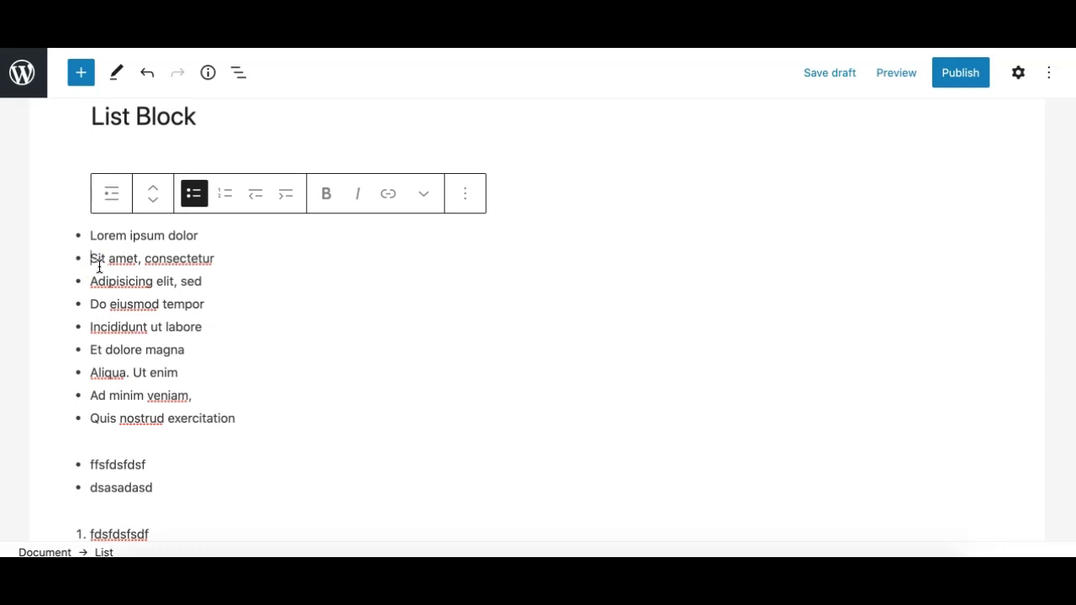
pyautogui.press('Tab')
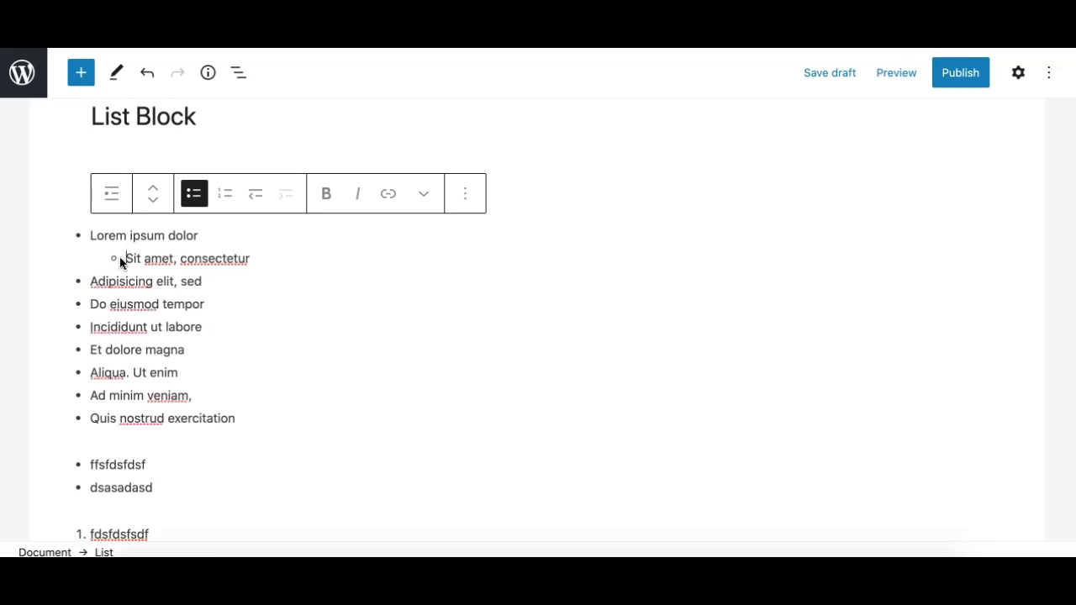
pyautogui.click(182, 262)
pyautogui.click(149, 260)
pyautogui.click(256, 197)
pyautogui.click(87, 259)
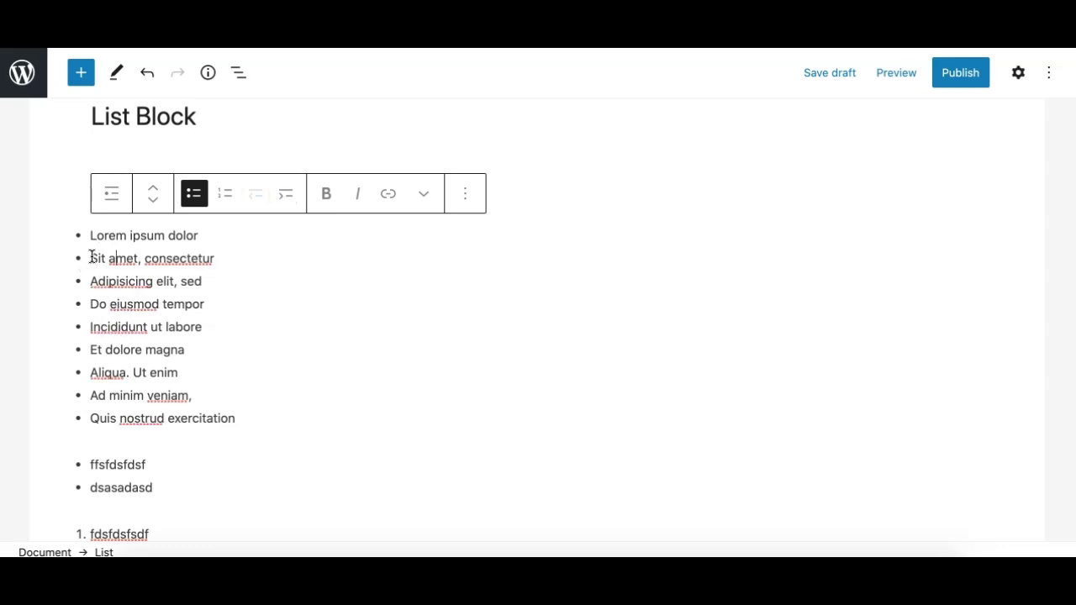
pyautogui.press('Tab')
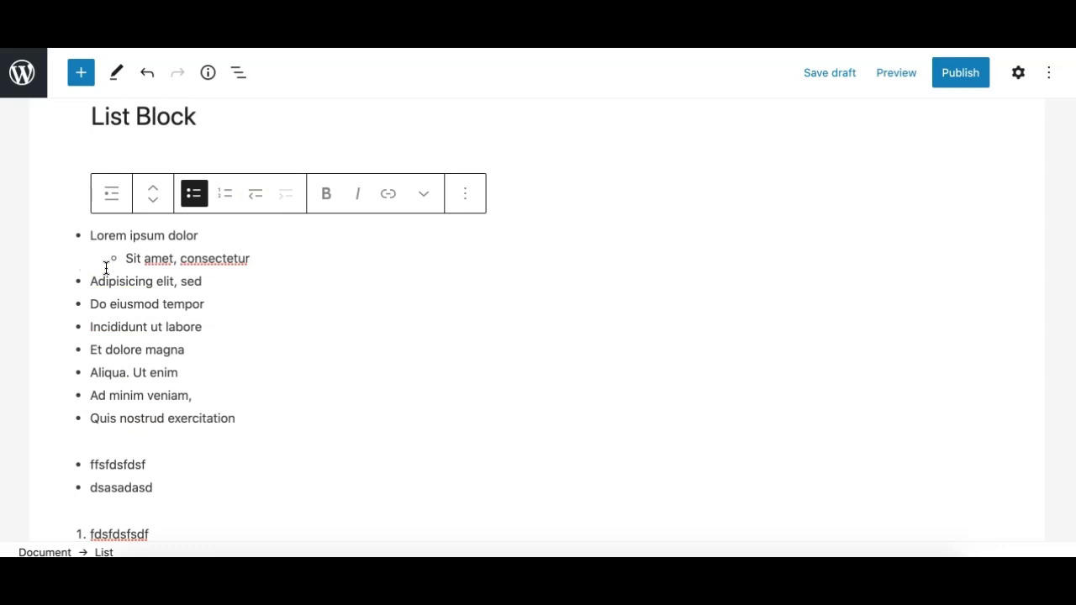
pyautogui.hotkey('shift', 'Tab')
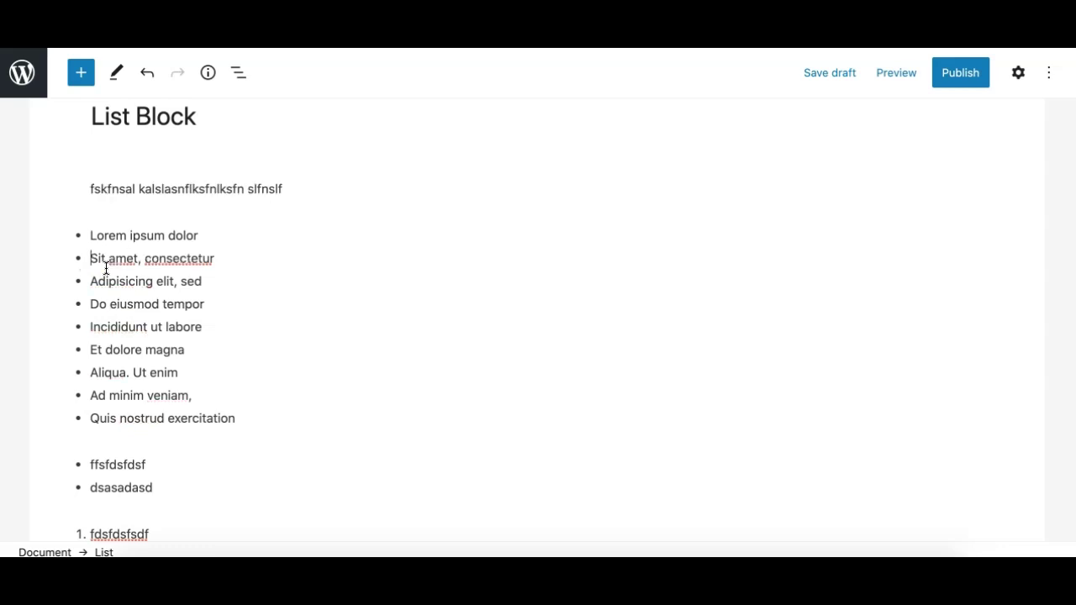
# - Indent "Adipisicing elit, sed" as a sub-item under "Sit amet, consectetur"
pyautogui.click(95, 281)
pyautogui.click(92, 283)
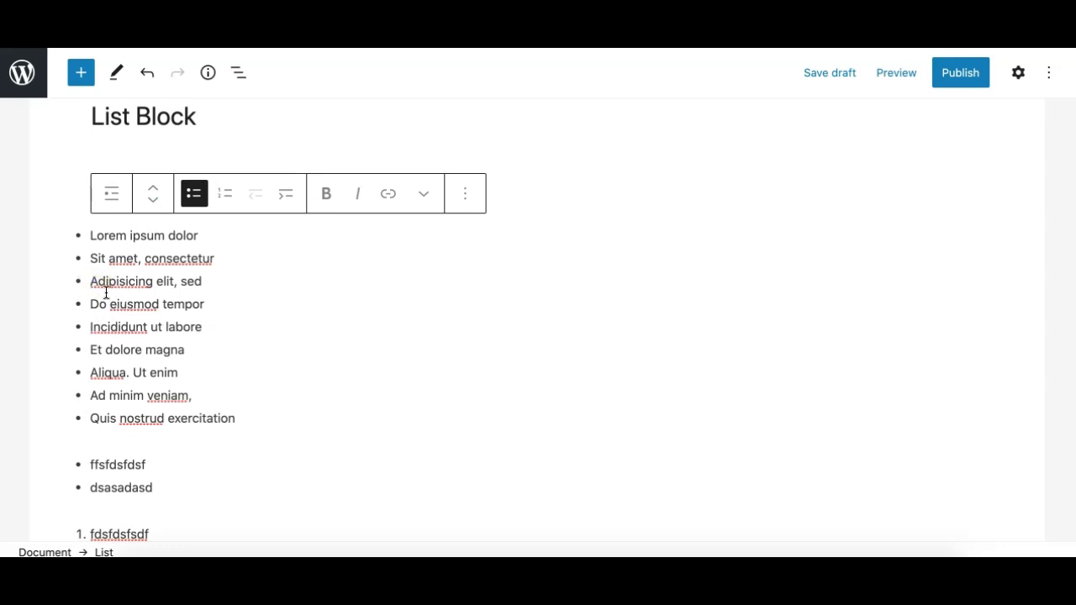
pyautogui.click(92, 284)
pyautogui.click(120, 283)
pyautogui.click(92, 282)
pyautogui.press('Tab')
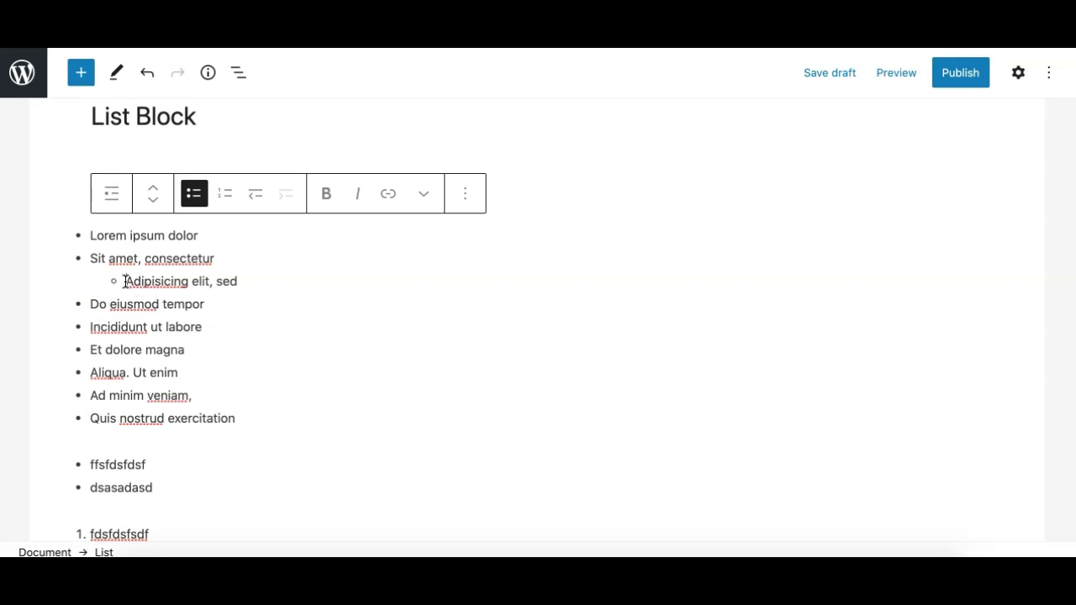
# - Outdent "Adipisicing elit, sed" back to the main list level
pyautogui.hotkey('shift', 'Tab')
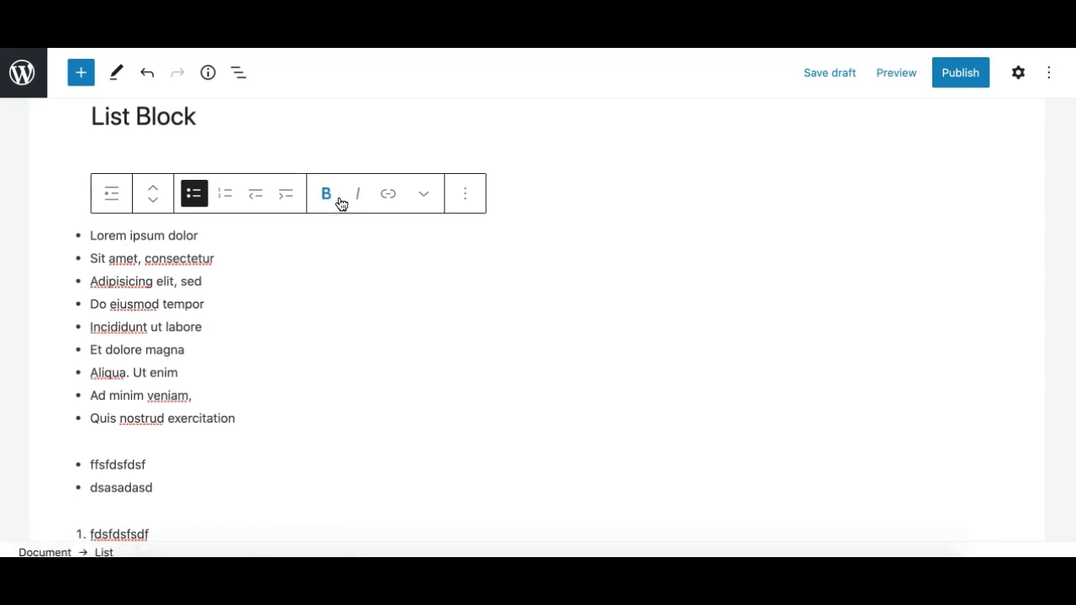
# - Make the word "consectetur" in the second list item bold and italic, and link it to the sample page
pyautogui.doubleClick(172, 258)
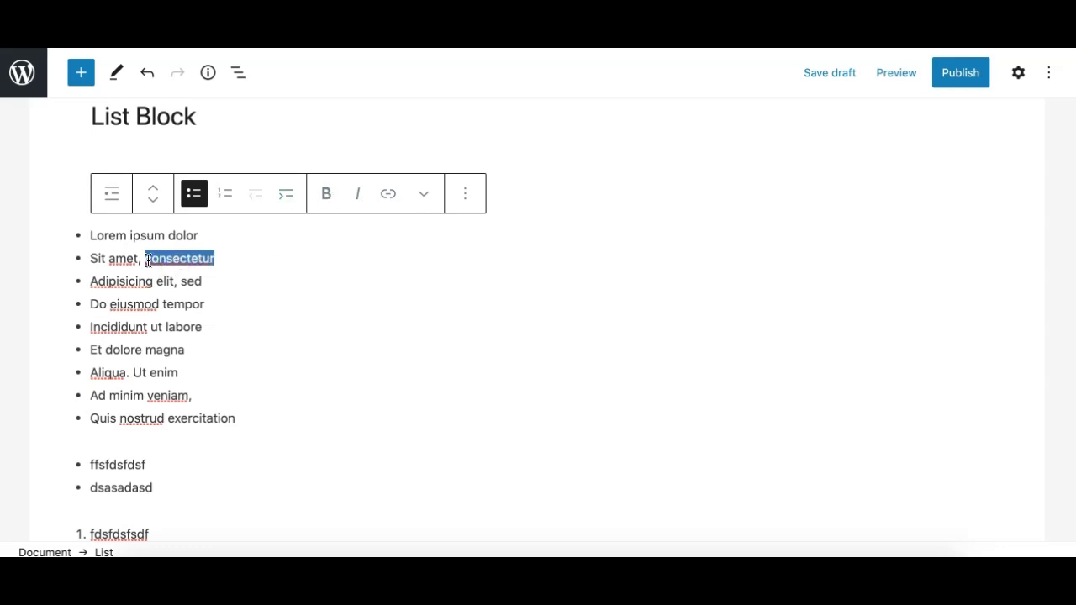
pyautogui.click(326, 193)
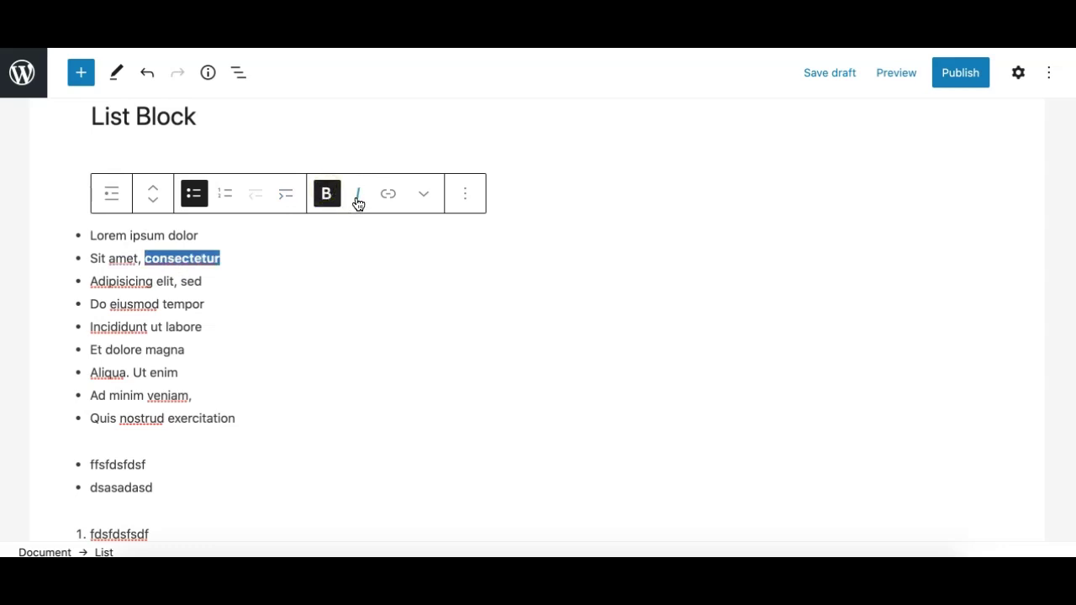
pyautogui.click(357, 197)
pyautogui.click(388, 194)
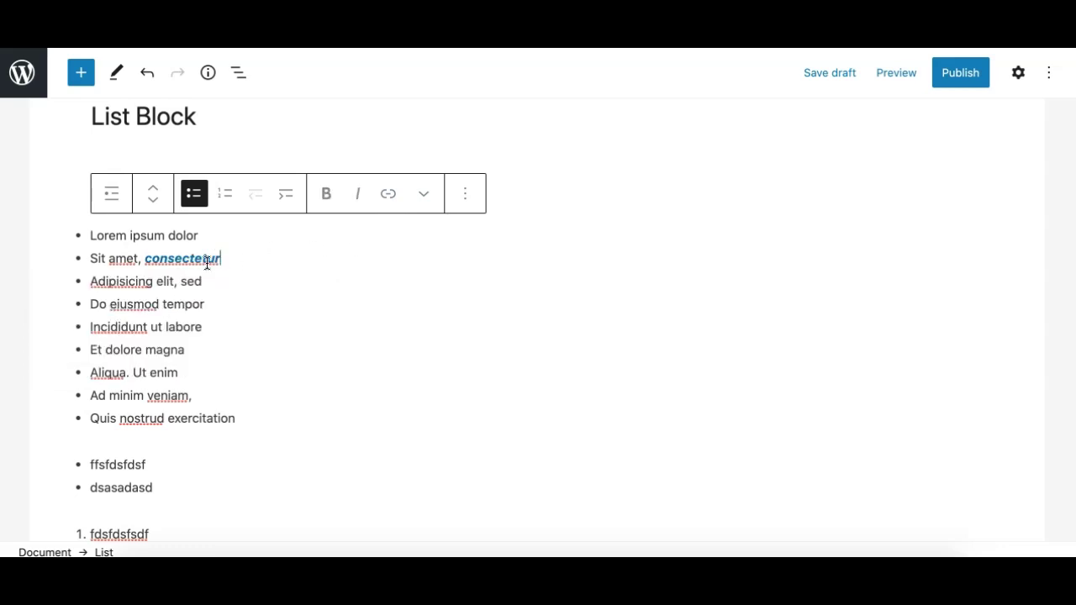
# - Set the link on "consectetur" to open in a new tab
pyautogui.click(194, 260)
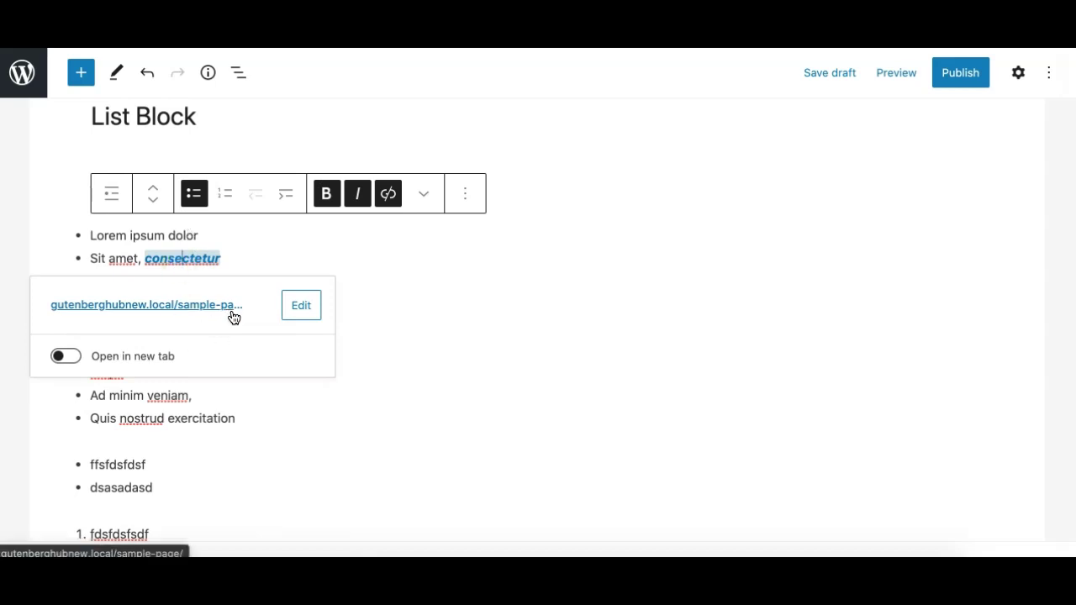
pyautogui.click(68, 357)
pyautogui.click(175, 260)
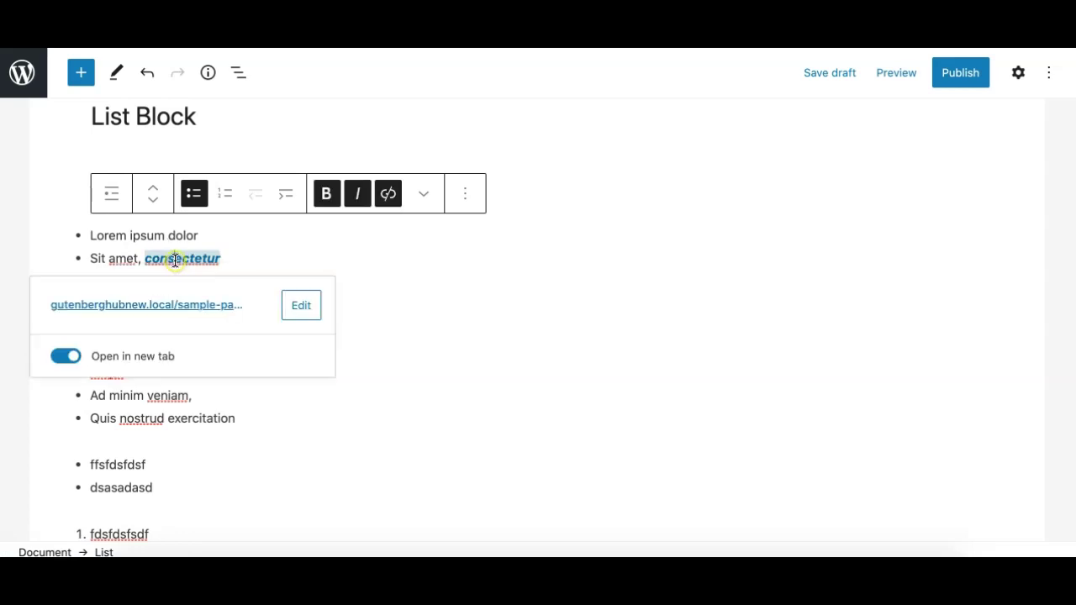
pyautogui.click(437, 244)
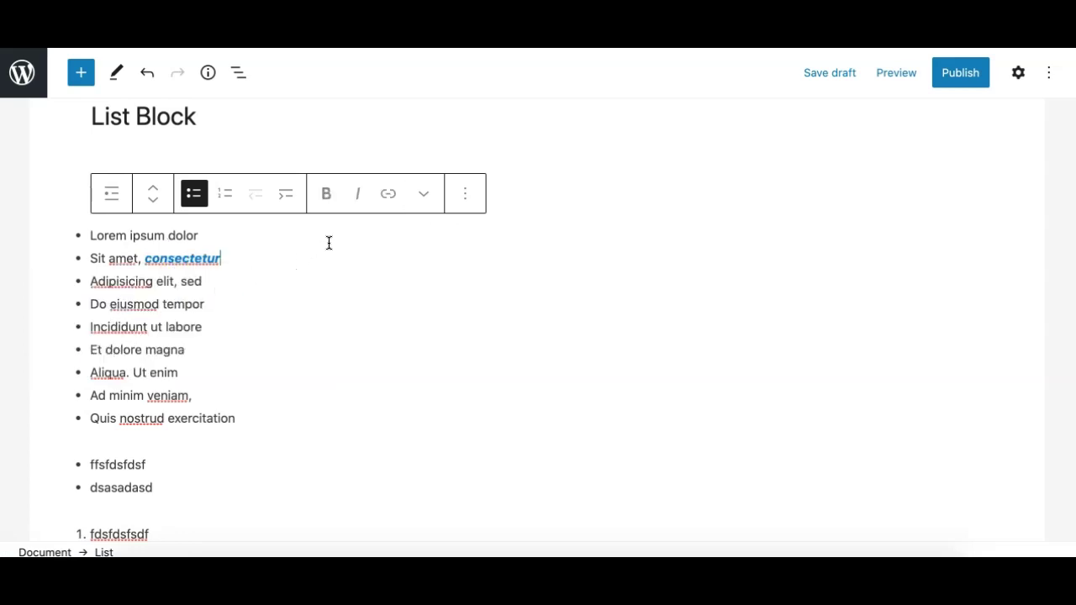
# - Examine the additional inline formatting options available for list text
pyautogui.click(426, 197)
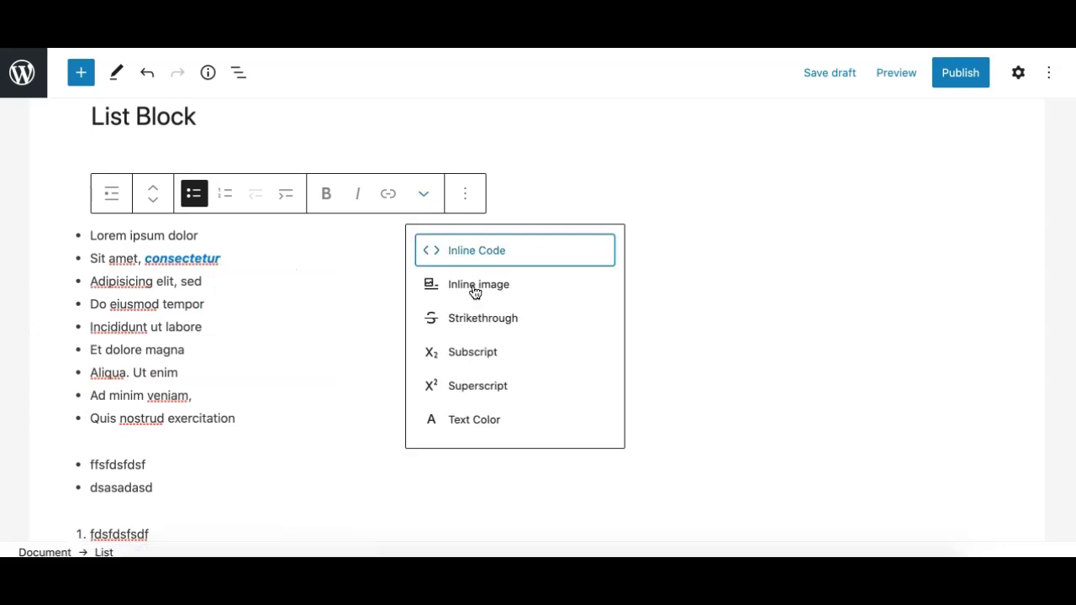
pyautogui.click(426, 197)
pyautogui.click(428, 198)
# - Set the text color of "Adipisicing" in the third list item to red (#cf2e2e) and view the custom color picker
pyautogui.doubleClick(124, 281)
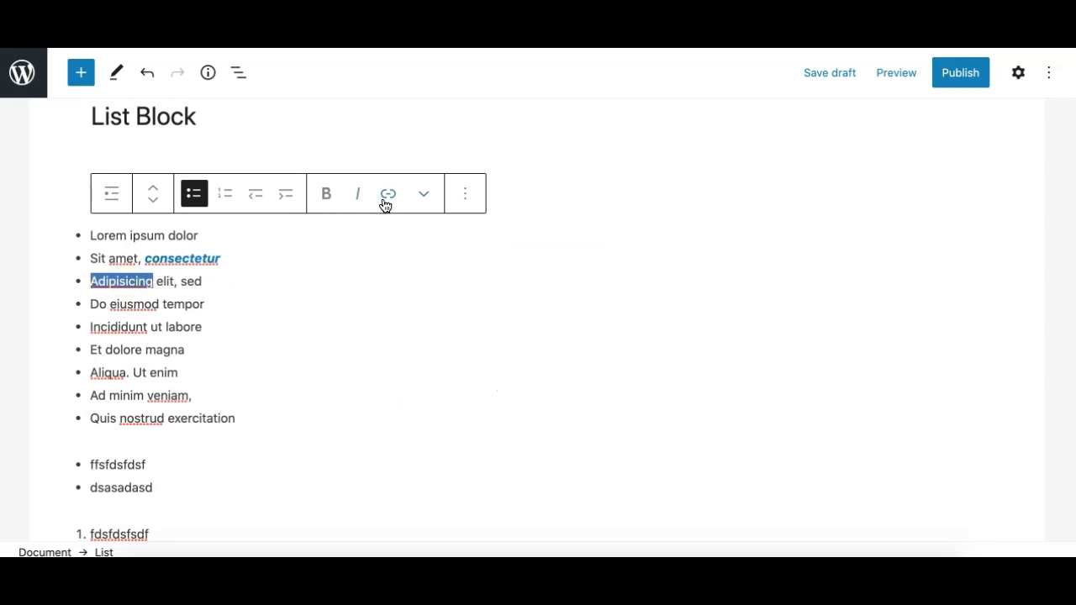
pyautogui.click(424, 194)
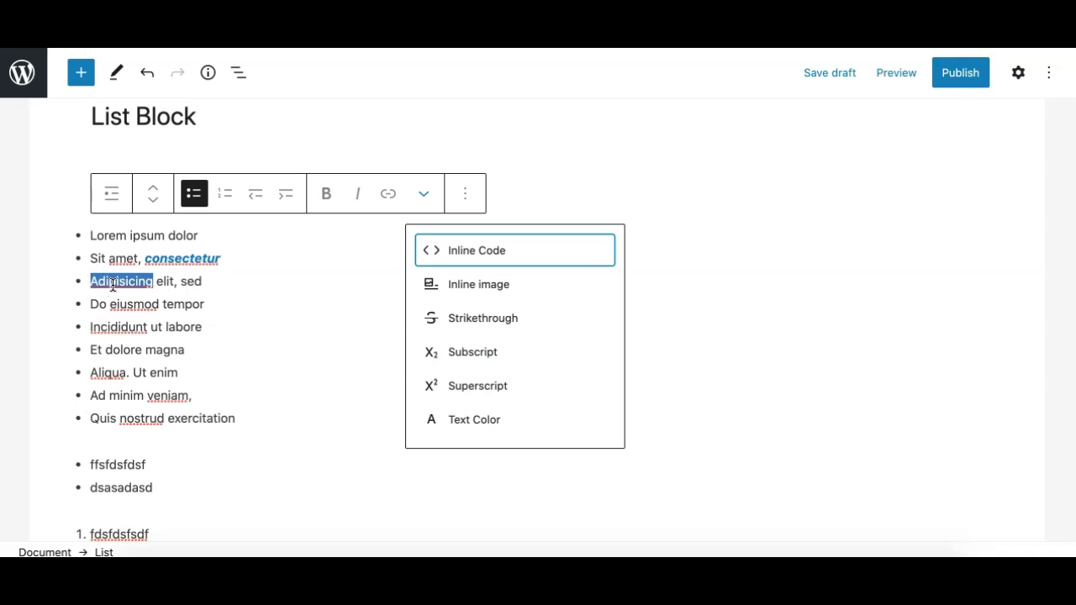
pyautogui.click(456, 423)
pyautogui.click(174, 338)
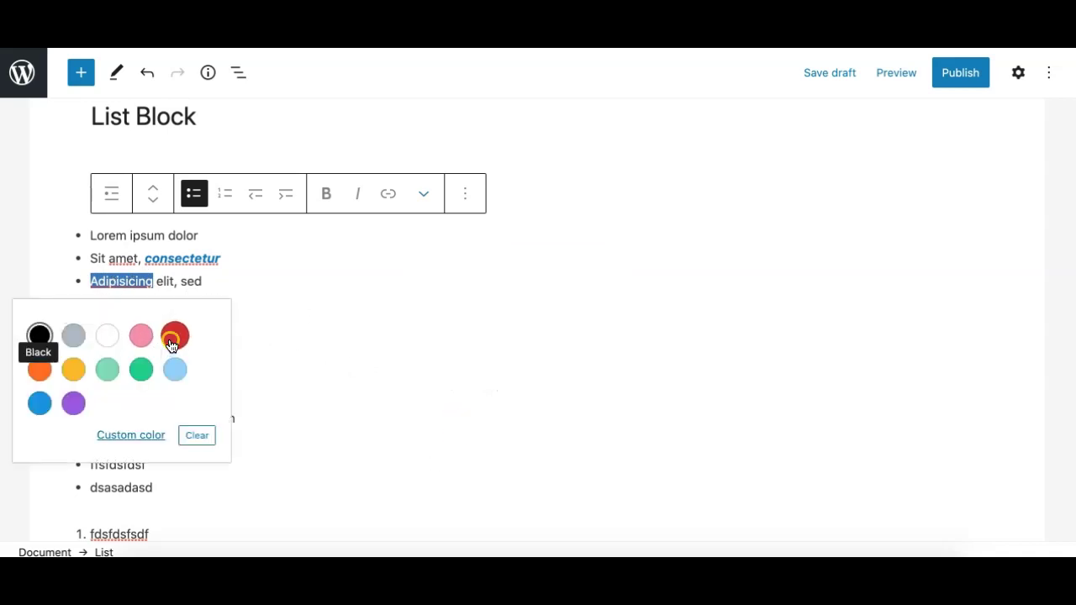
pyautogui.click(133, 435)
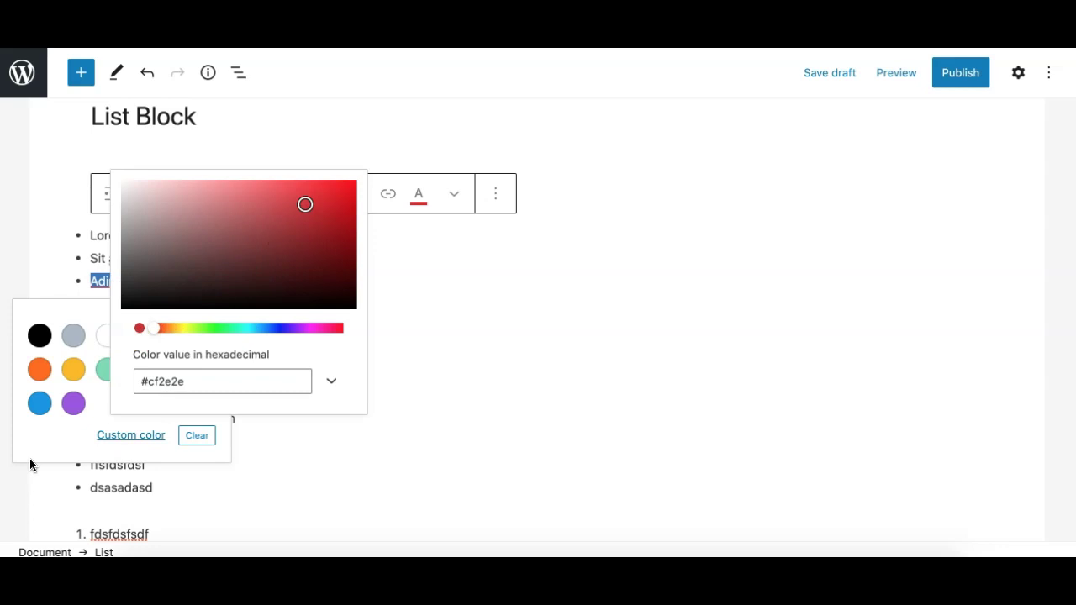
pyautogui.click(55, 446)
pyautogui.click(317, 299)
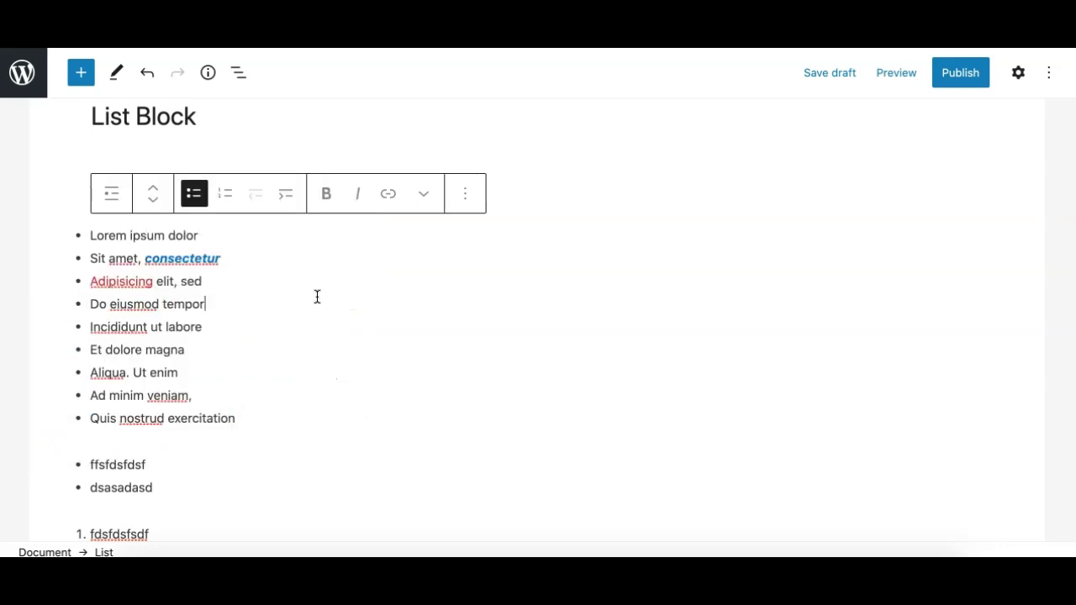
# - Change the text color of "Adipisicing" to light green, and clear the color from the word
pyautogui.click(96, 281)
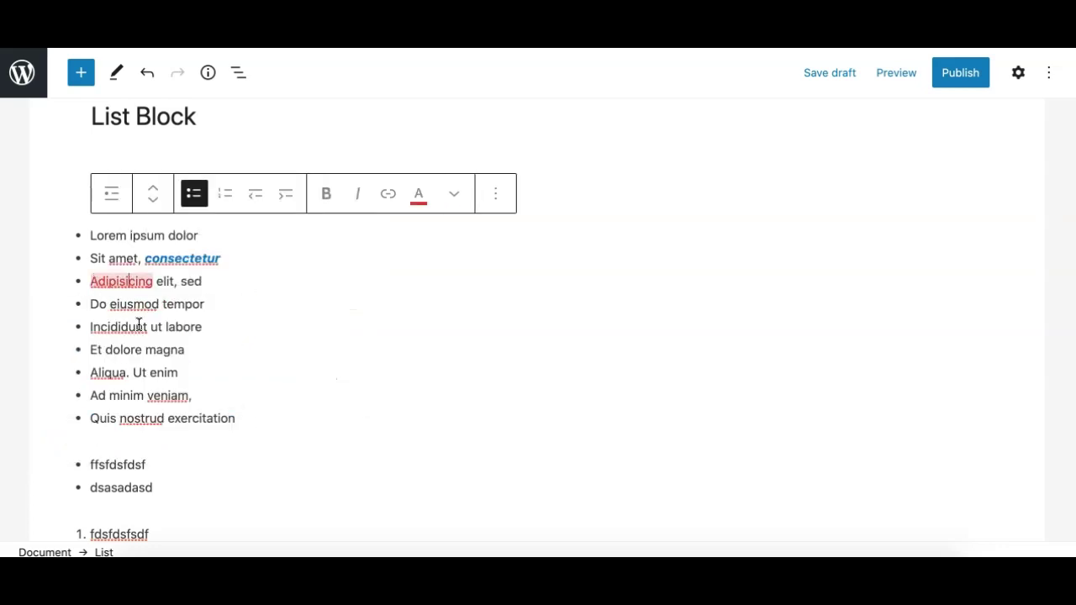
pyautogui.doubleClick(119, 282)
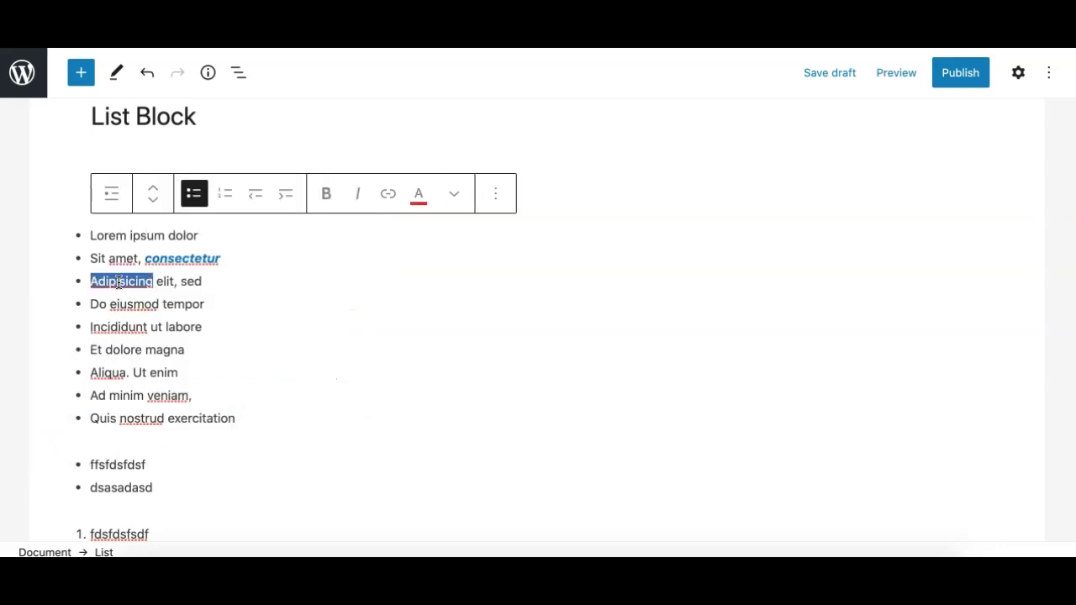
pyautogui.click(419, 202)
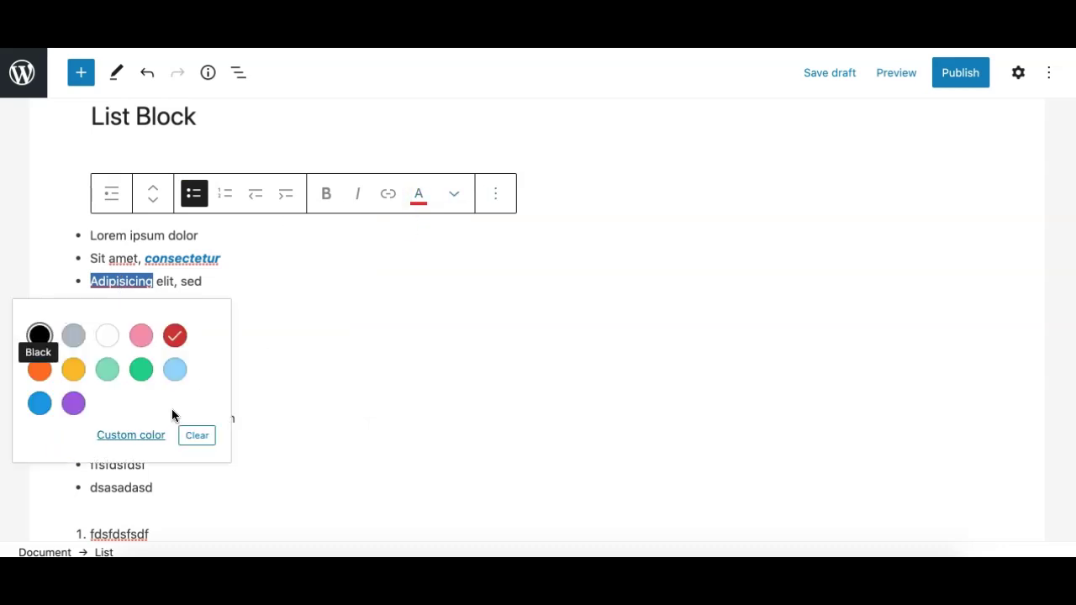
pyautogui.click(133, 375)
pyautogui.click(106, 369)
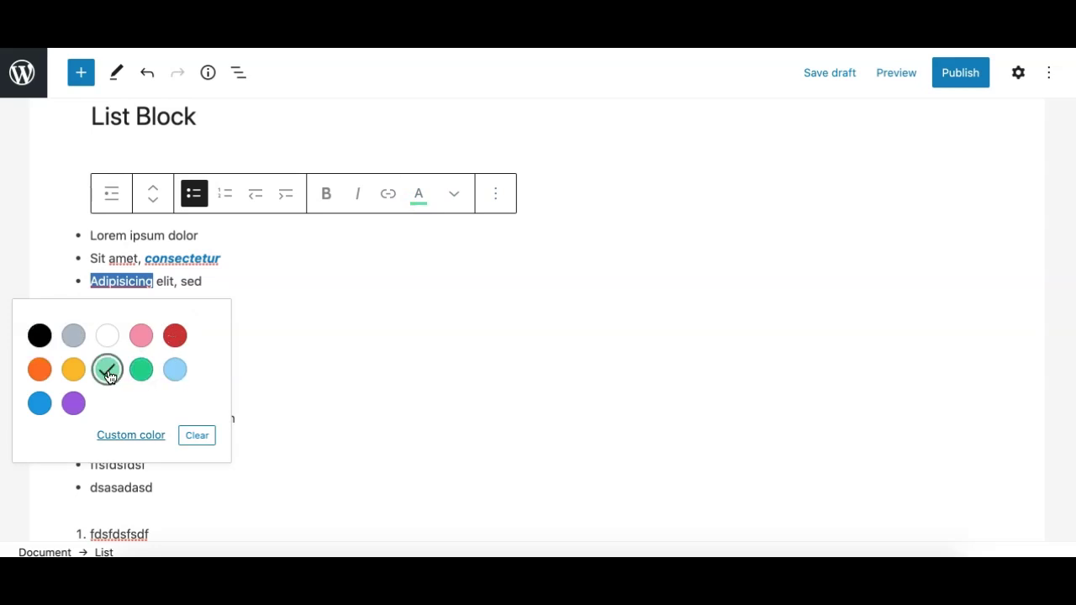
pyautogui.click(196, 435)
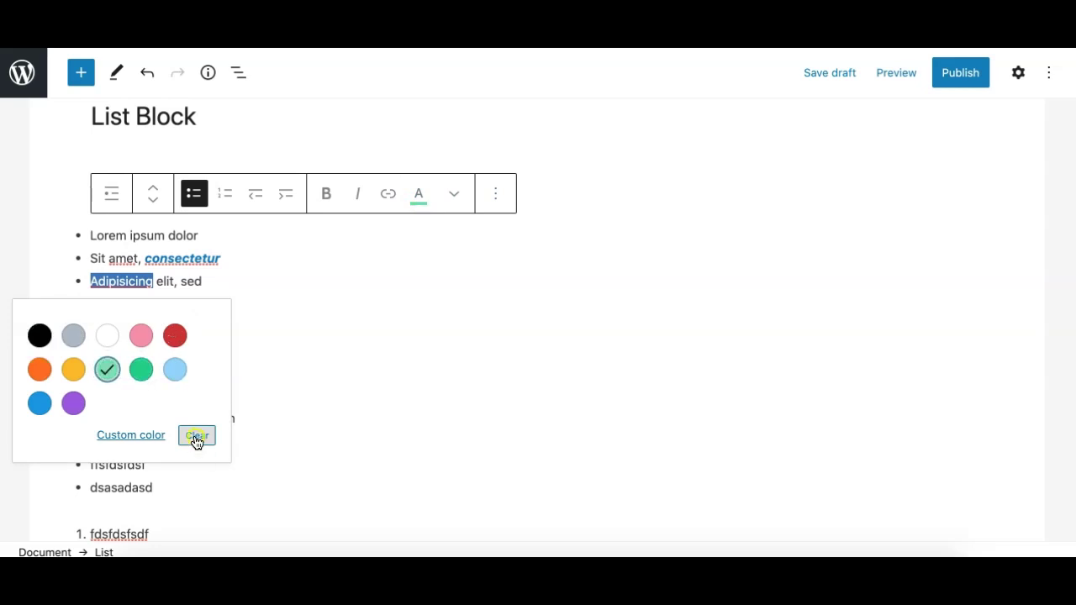
pyautogui.click(278, 305)
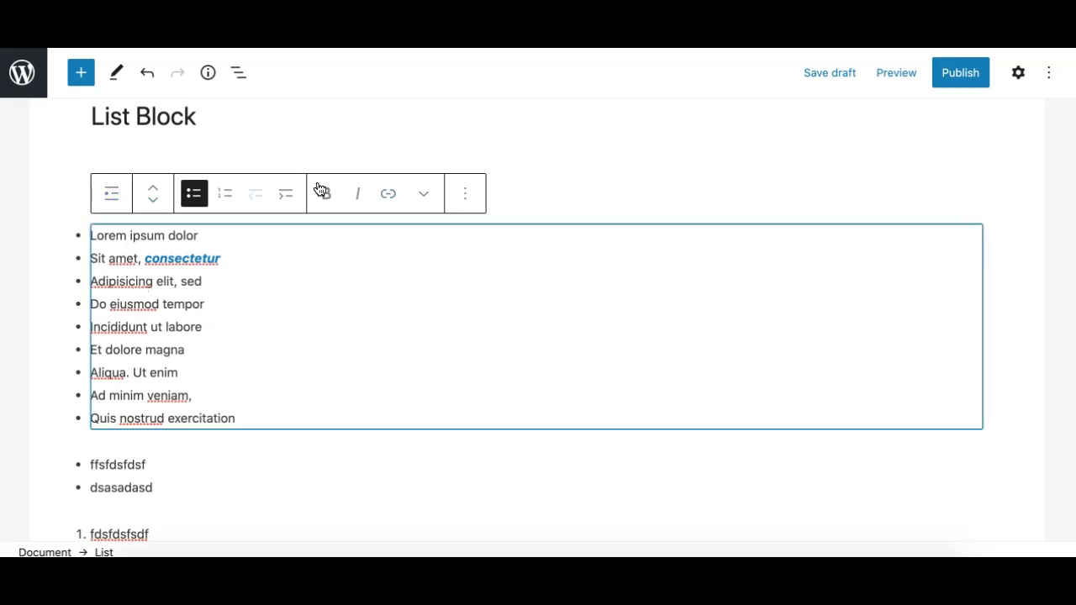
# - Show the block settings for the "Lorem ipsum dolor" list and convert it from bulleted to numbered
pyautogui.scroll(-1, 243, 244)
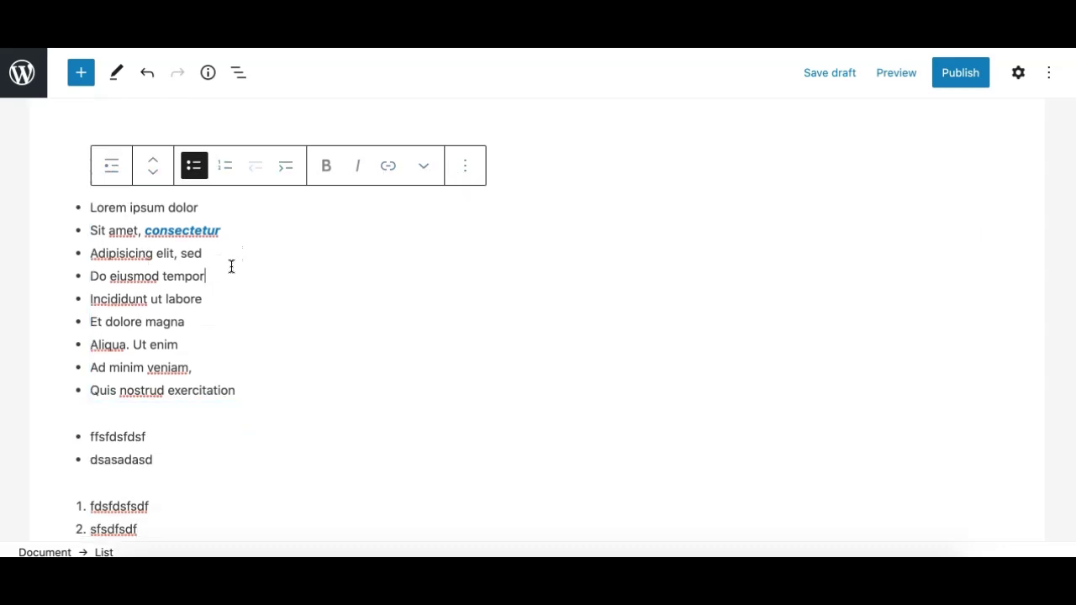
pyautogui.click(1019, 74)
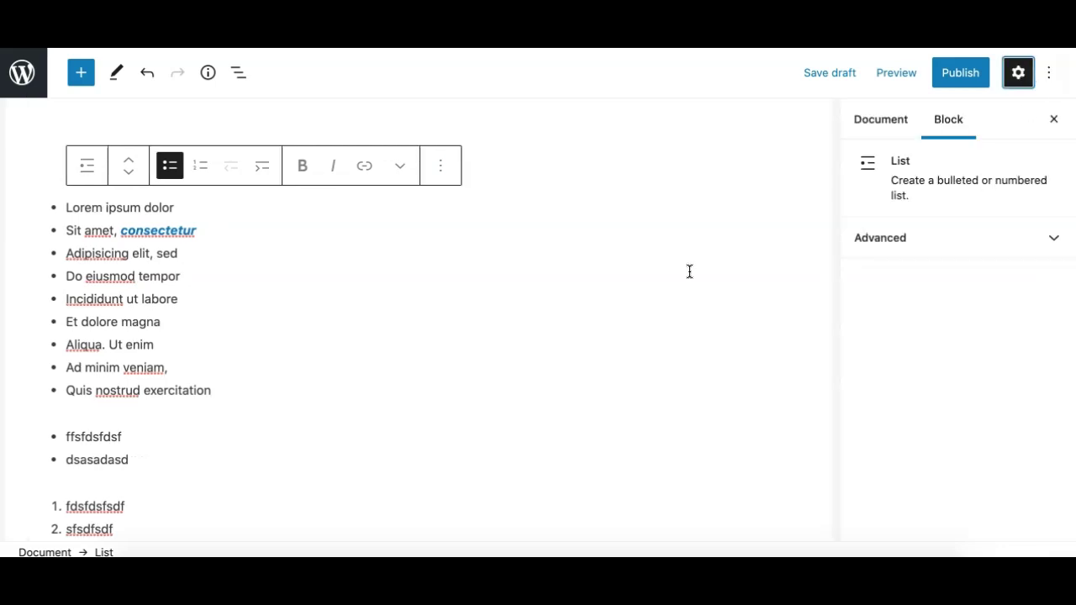
pyautogui.click(125, 279)
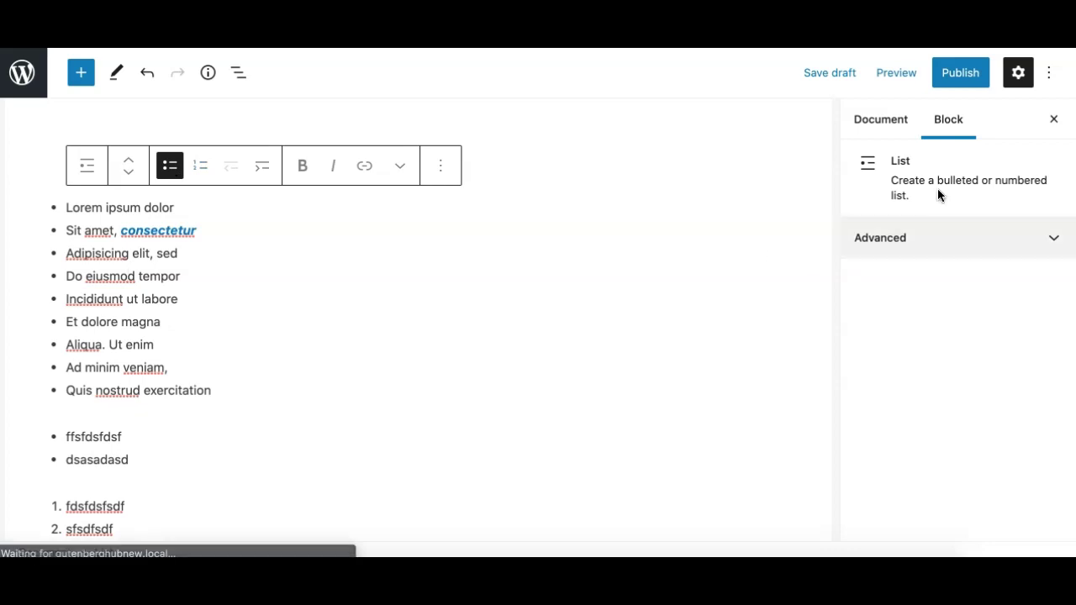
pyautogui.click(199, 173)
pyautogui.click(173, 168)
pyautogui.click(200, 168)
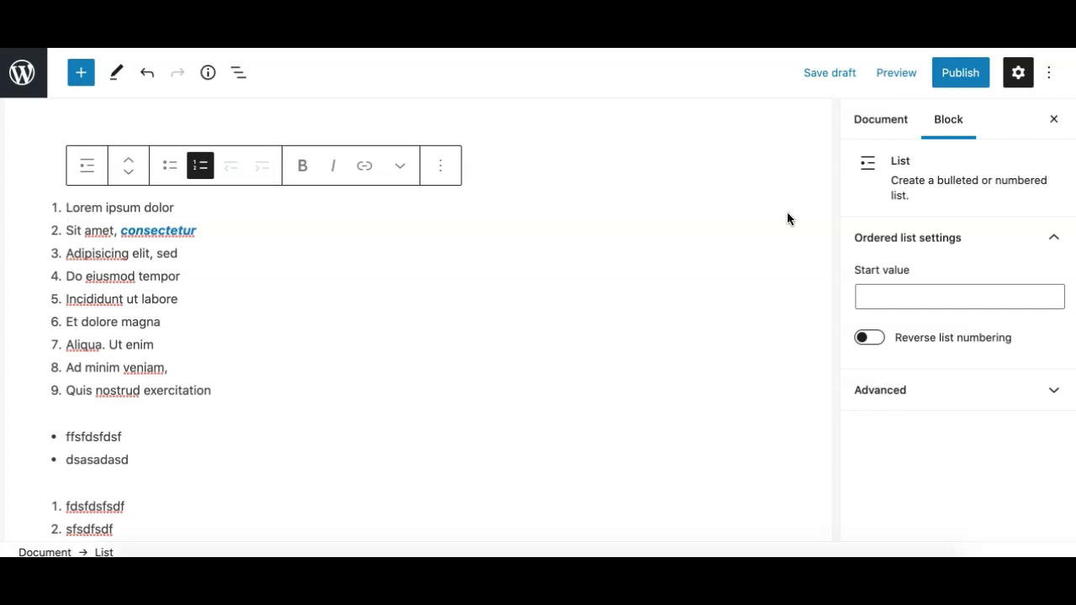
# - Set the start value of the numbered list to 5
pyautogui.click(885, 296)
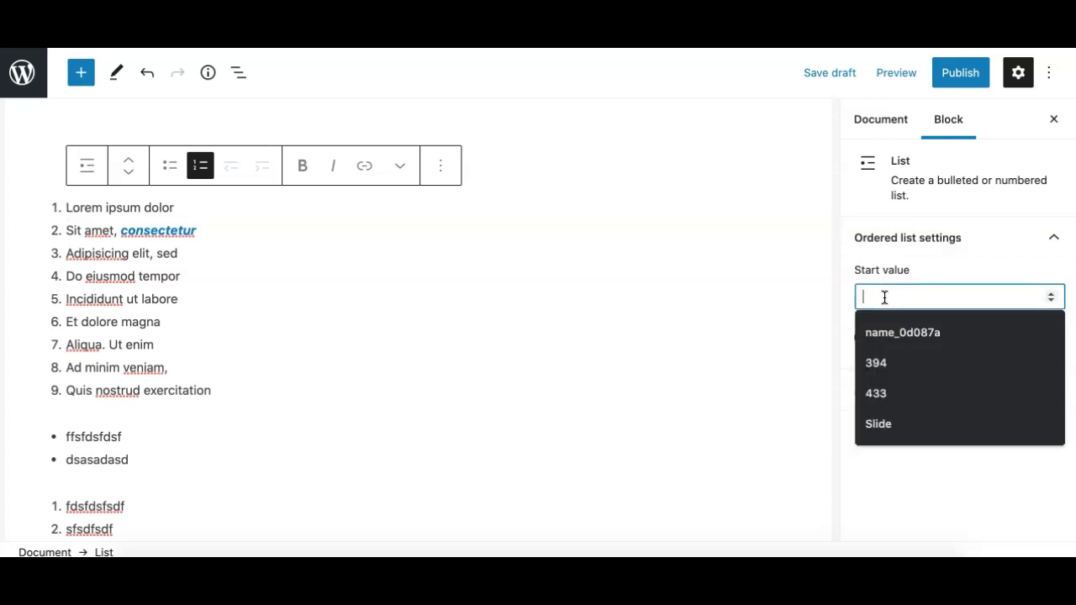
pyautogui.write('5')
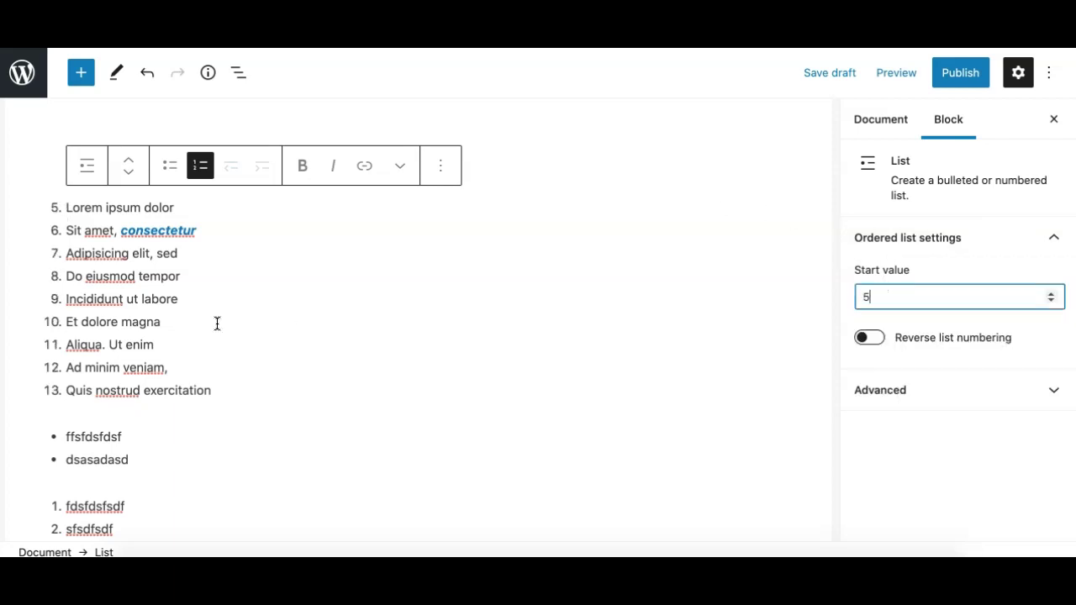
pyautogui.moveTo(52, 209)
pyautogui.mouseDown()
pyautogui.moveTo(81, 208)
pyautogui.moveTo(54, 211)
pyautogui.mouseUp()
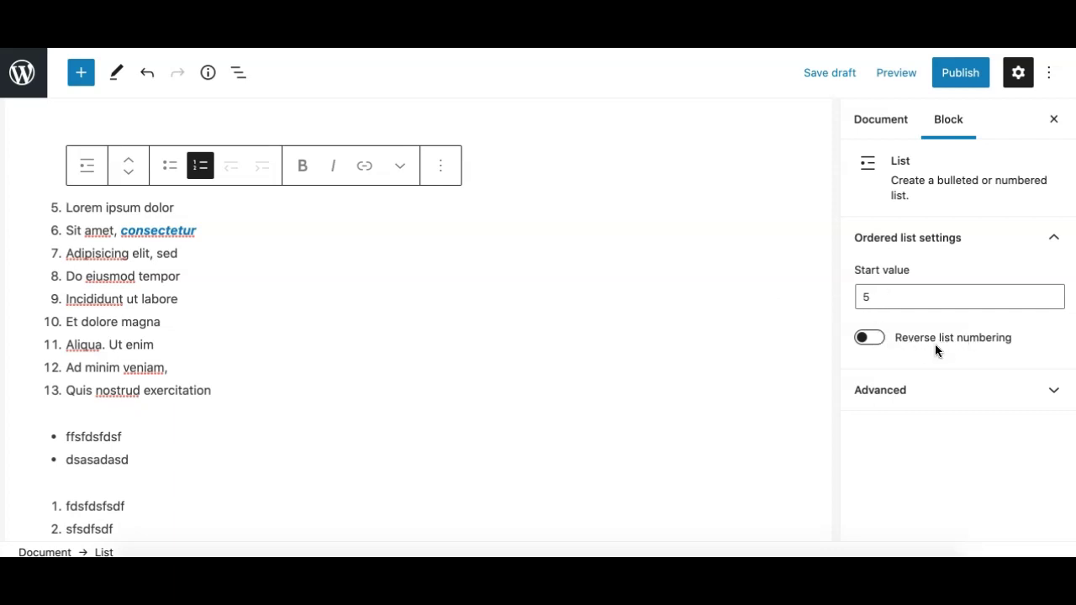
# - Switch reverse list numbering on and off several times for the list starting at 5, leaving it off
pyautogui.click(870, 339)
pyautogui.click(869, 340)
pyautogui.click(869, 339)
pyautogui.click(869, 339)
pyautogui.click(869, 338)
pyautogui.click(870, 339)
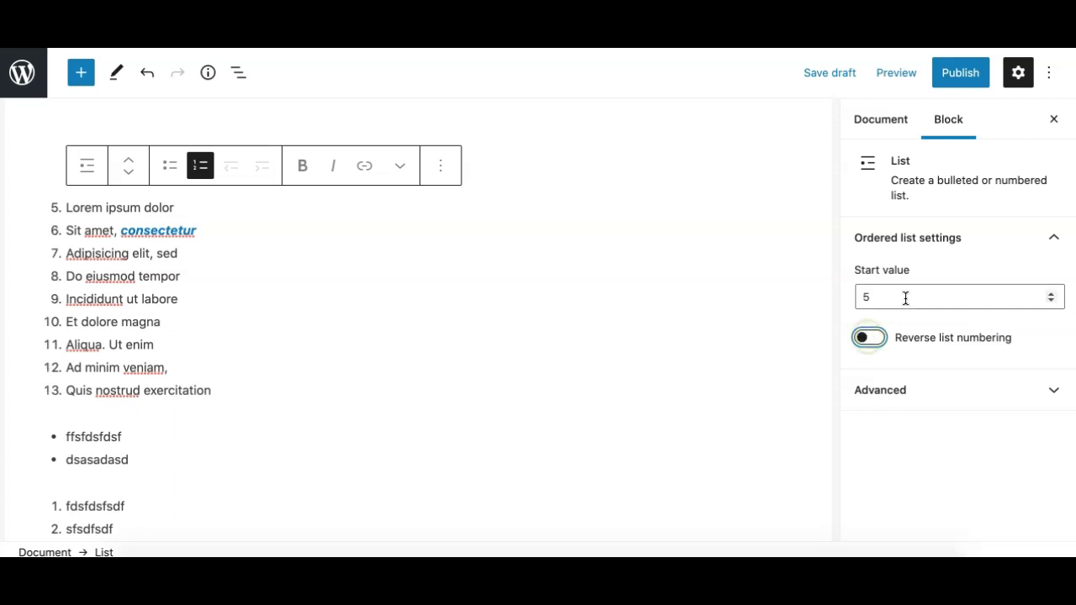
# - Clear the list's start value, and turn reverse list numbering on and back off
pyautogui.doubleClick(886, 296)
pyautogui.press('BackSpace')
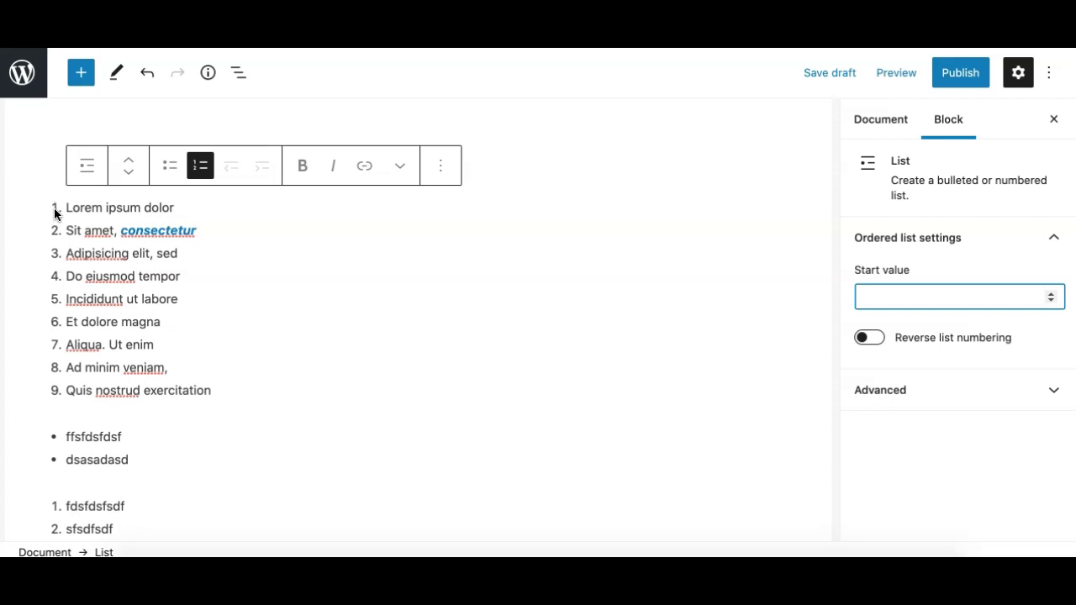
pyautogui.click(871, 339)
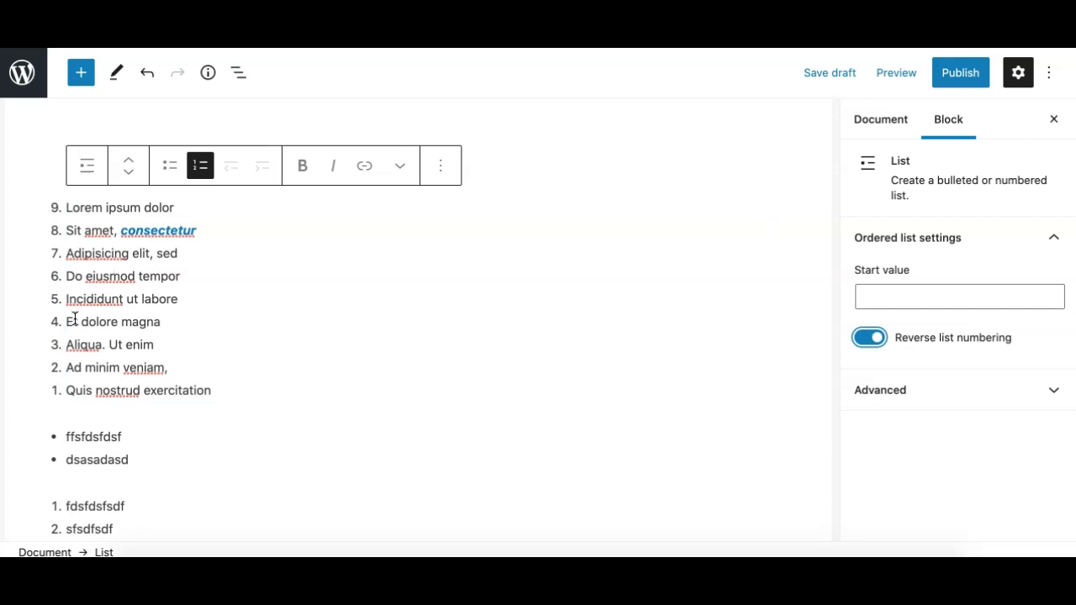
pyautogui.click(871, 339)
pyautogui.scroll(-2, 208, 336)
pyautogui.scroll(4, 207, 336)
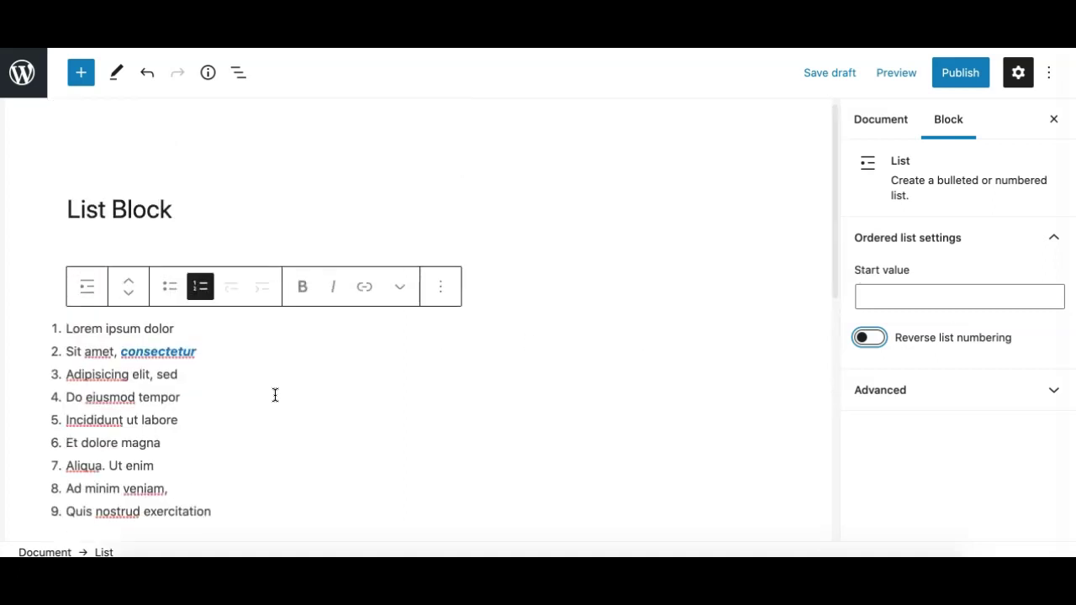